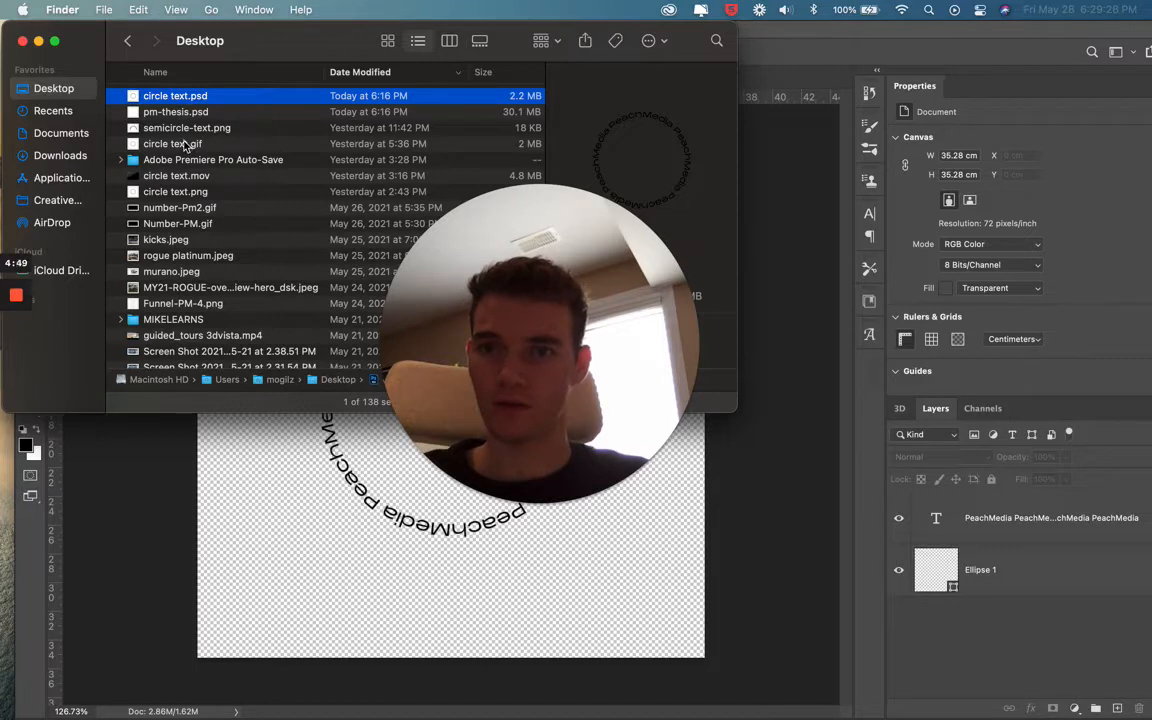
Preview circle text.psd and circle text.gif on the Desktop, and close the file browser window
{"action": "key", "text": "space"}
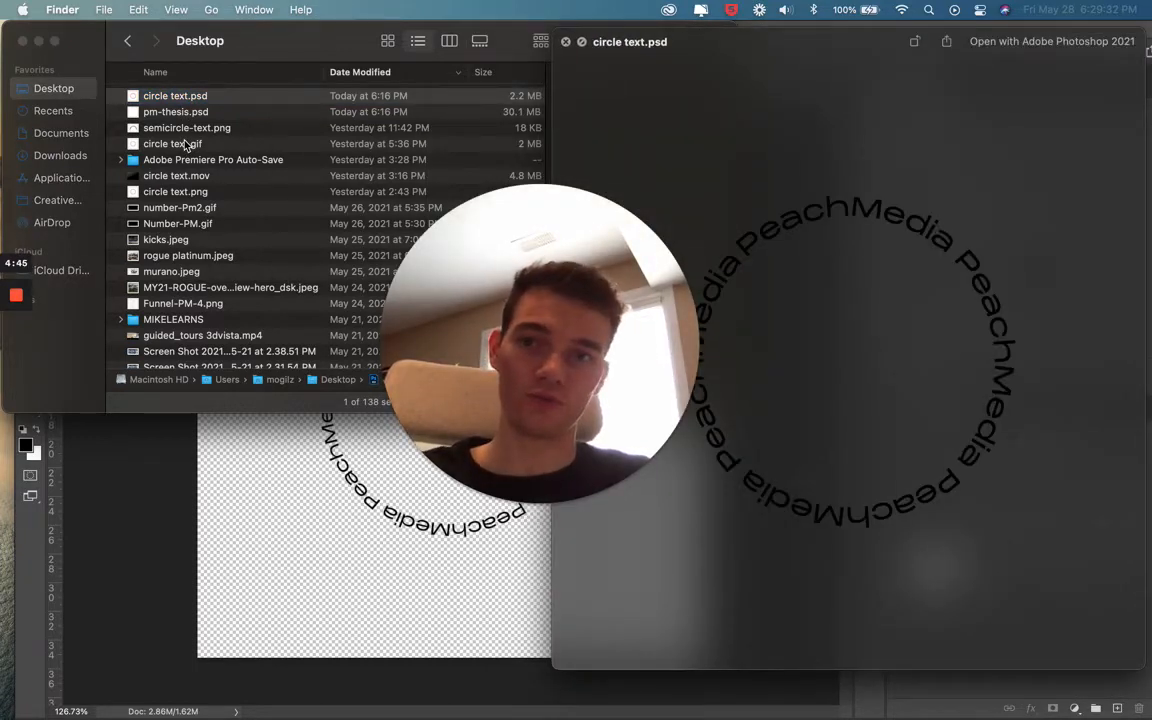
{"action": "key", "text": "Down"}
{"action": "key", "text": "Down"}
{"action": "key", "text": "Down"}
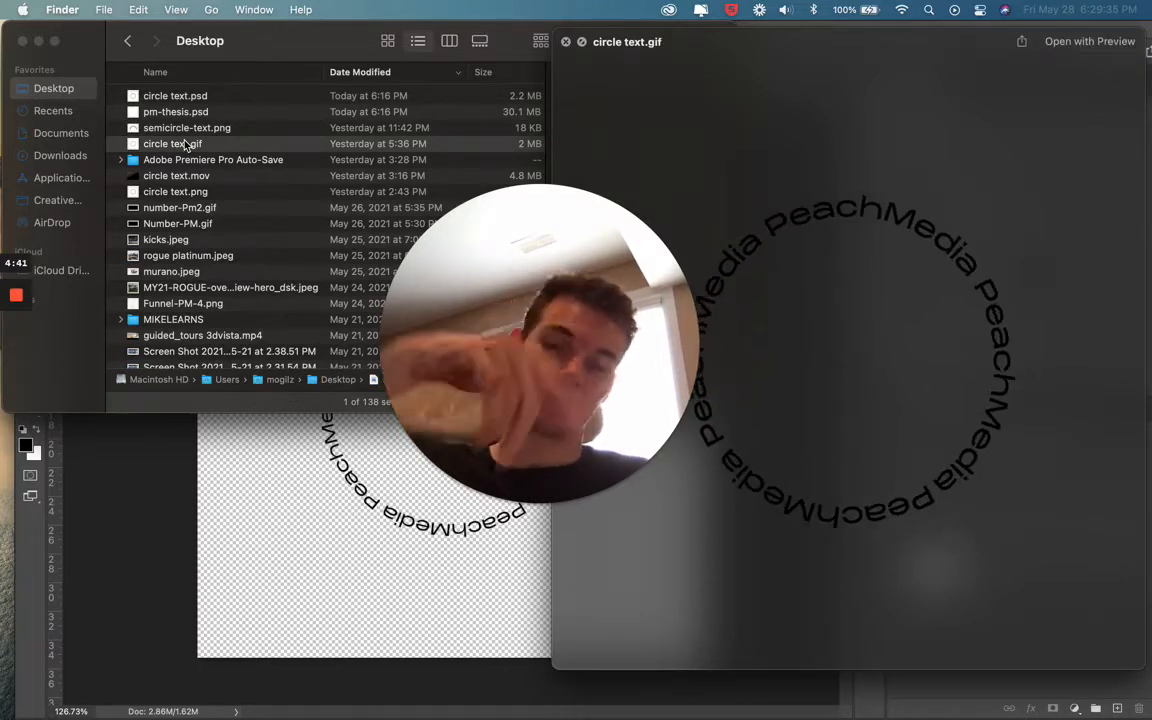
{"action": "key", "text": "space"}
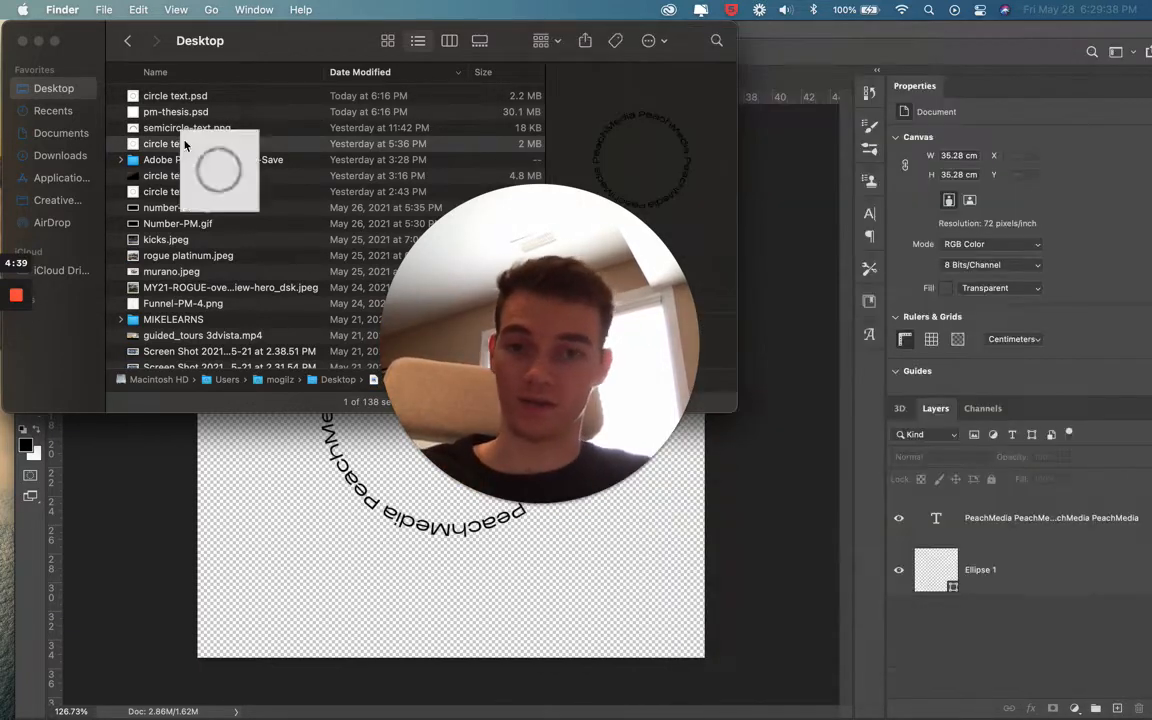
{"action": "left_click", "coordinate": [22, 40]}
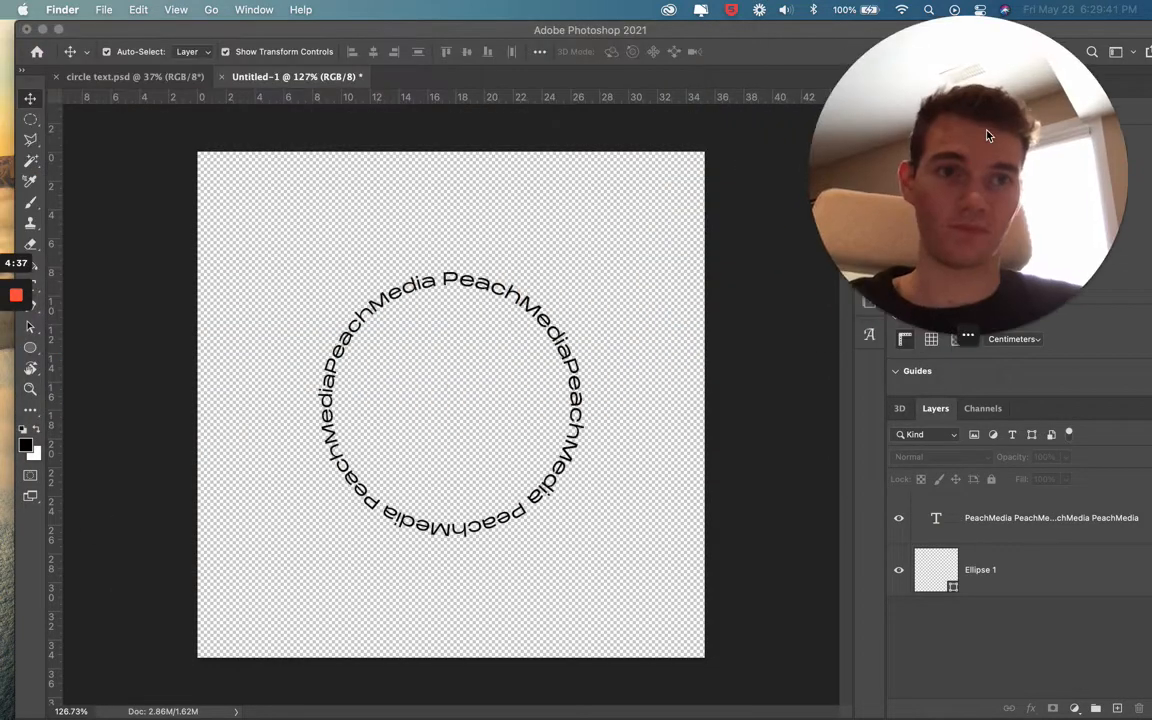
Delete the circular PeachMedia text layer from the Untitled-1 document in Photoshop and clear the selection
{"action": "left_click", "coordinate": [450, 294]}
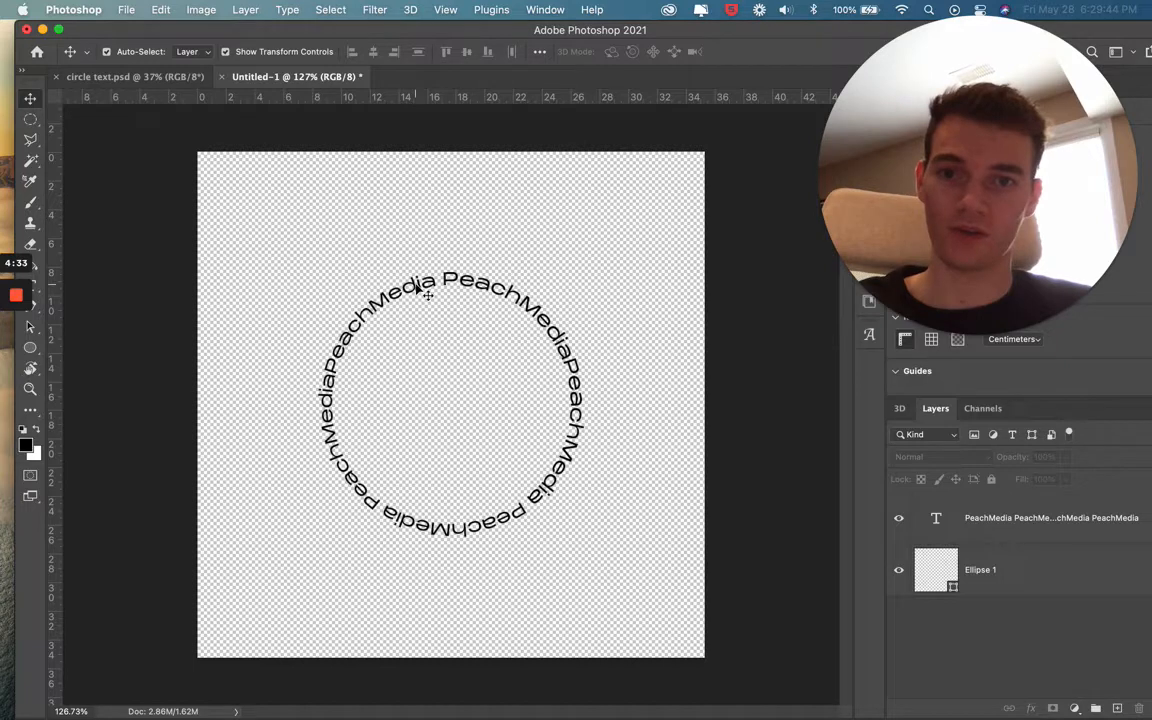
{"action": "left_click", "coordinate": [437, 296]}
{"action": "key", "text": "Delete"}
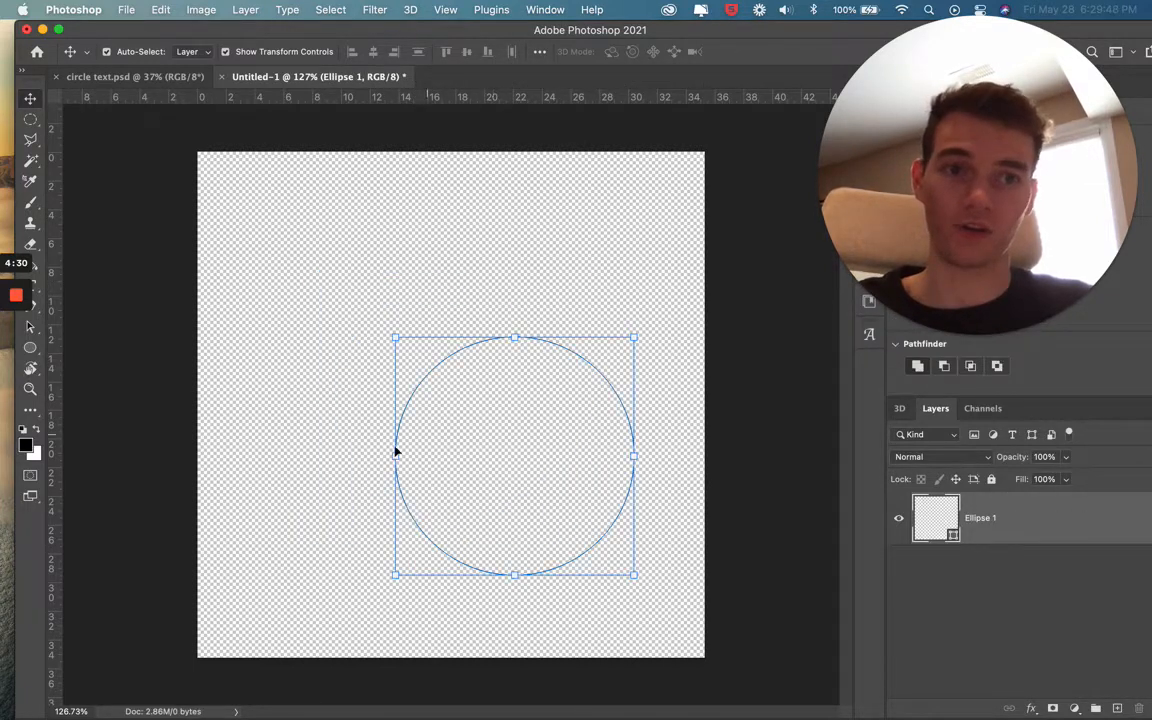
{"action": "left_click", "coordinate": [352, 335]}
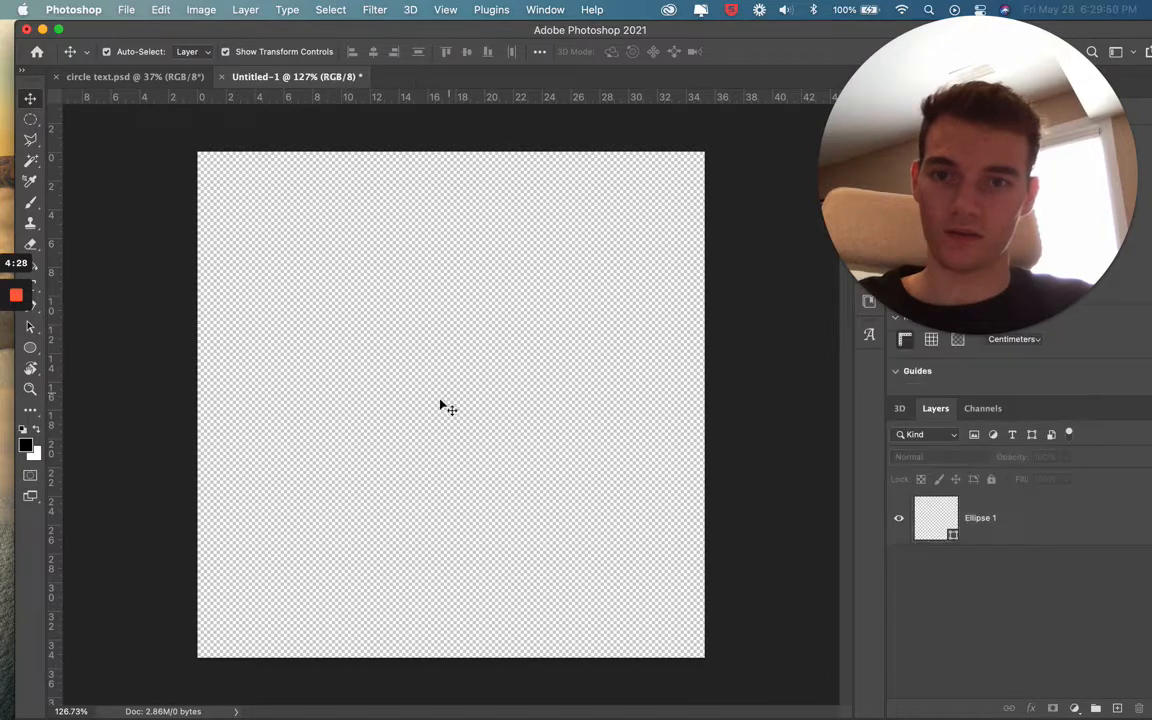
Draw a circular path about 15 cm wide near the canvas centre using the Ellipse tool in Path mode
{"action": "left_click", "coordinate": [38, 348]}
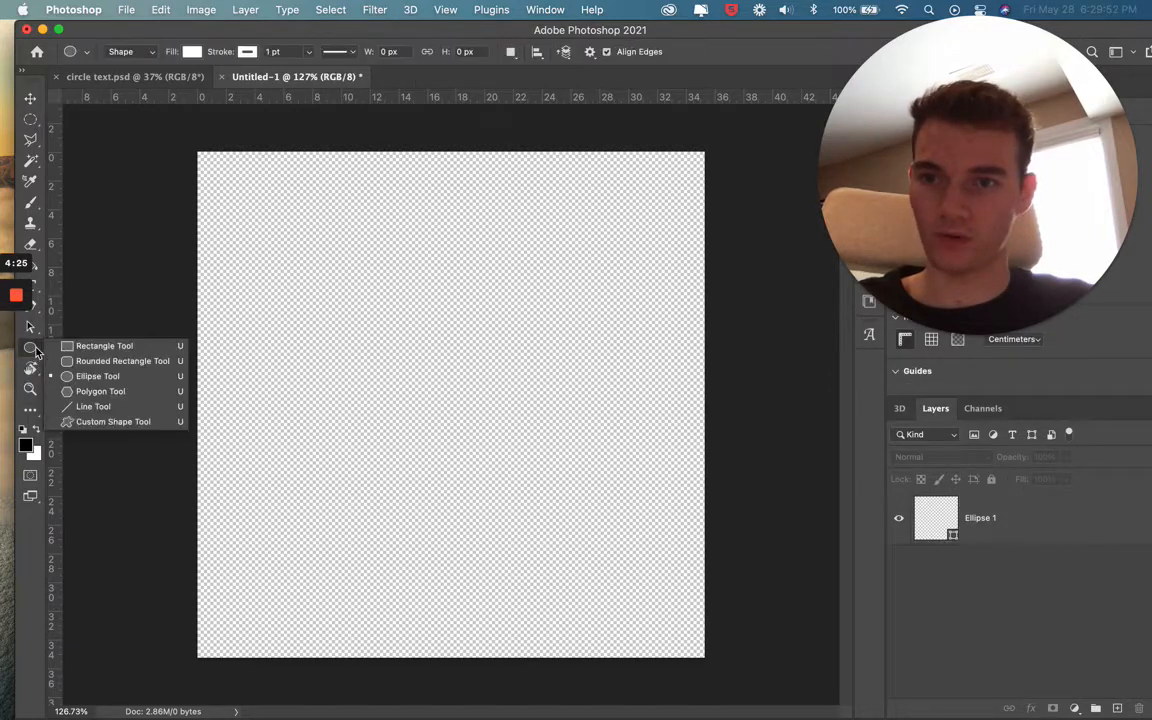
{"action": "left_click", "coordinate": [98, 376]}
{"action": "left_click", "coordinate": [130, 51]}
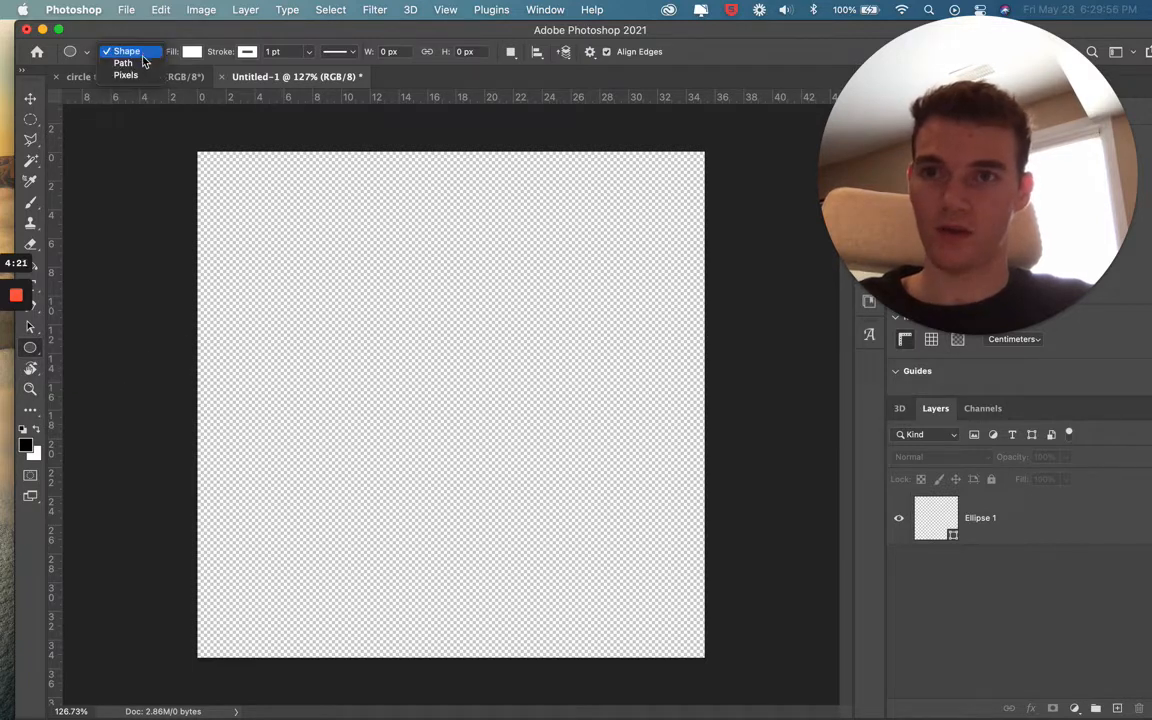
{"action": "left_click", "coordinate": [120, 62]}
{"action": "left_click_drag", "start_coordinate": [332, 293], "coordinate": [543, 503]}
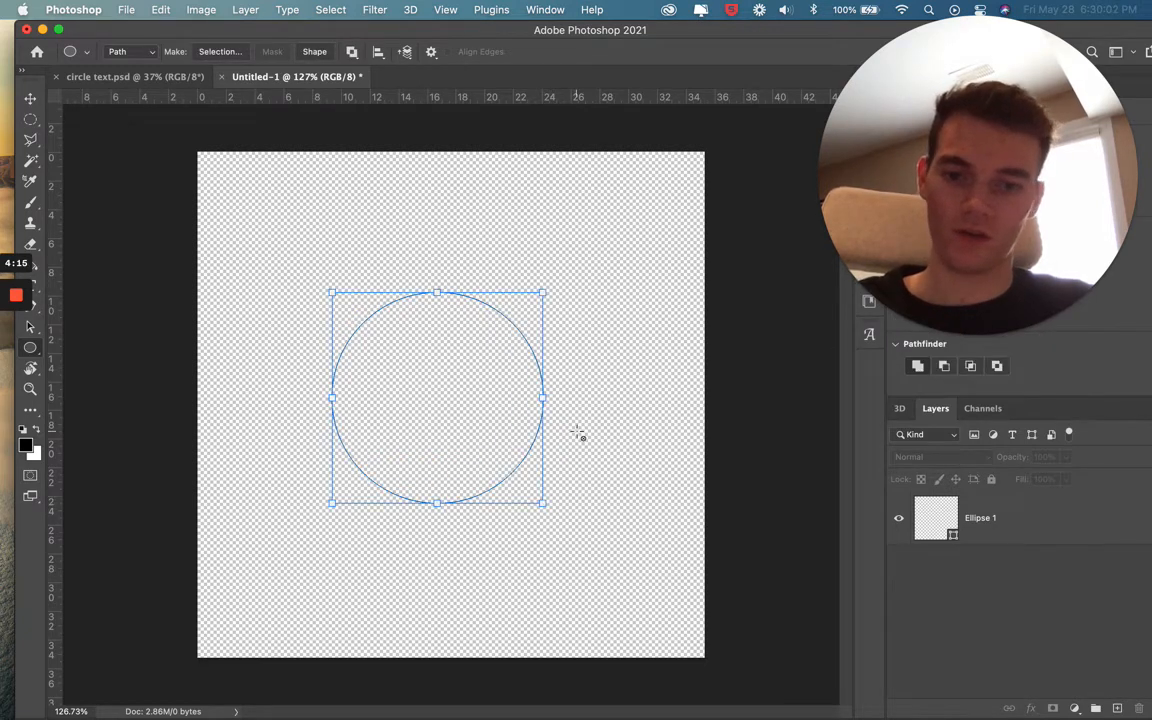
Add text reading "PechMedia PeachMedia" along the circular path in 32 pt Monument Extended
{"action": "key", "text": "t"}
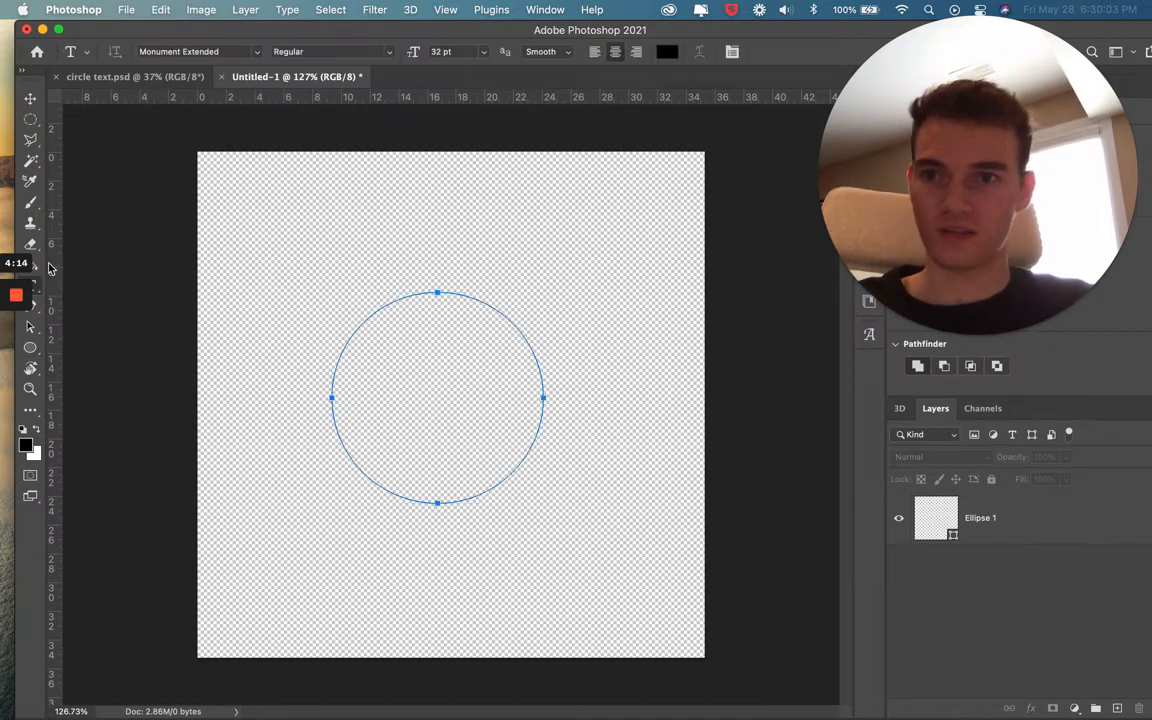
{"action": "left_click", "coordinate": [401, 296]}
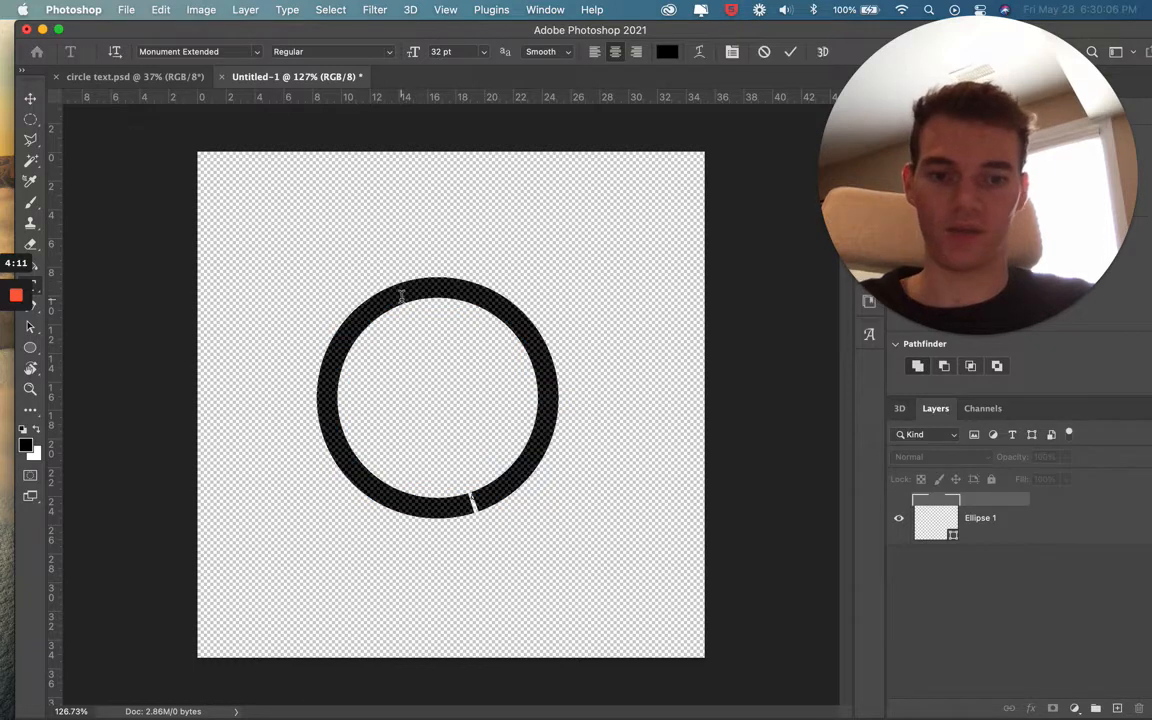
{"action": "type", "text": "Peahc"}
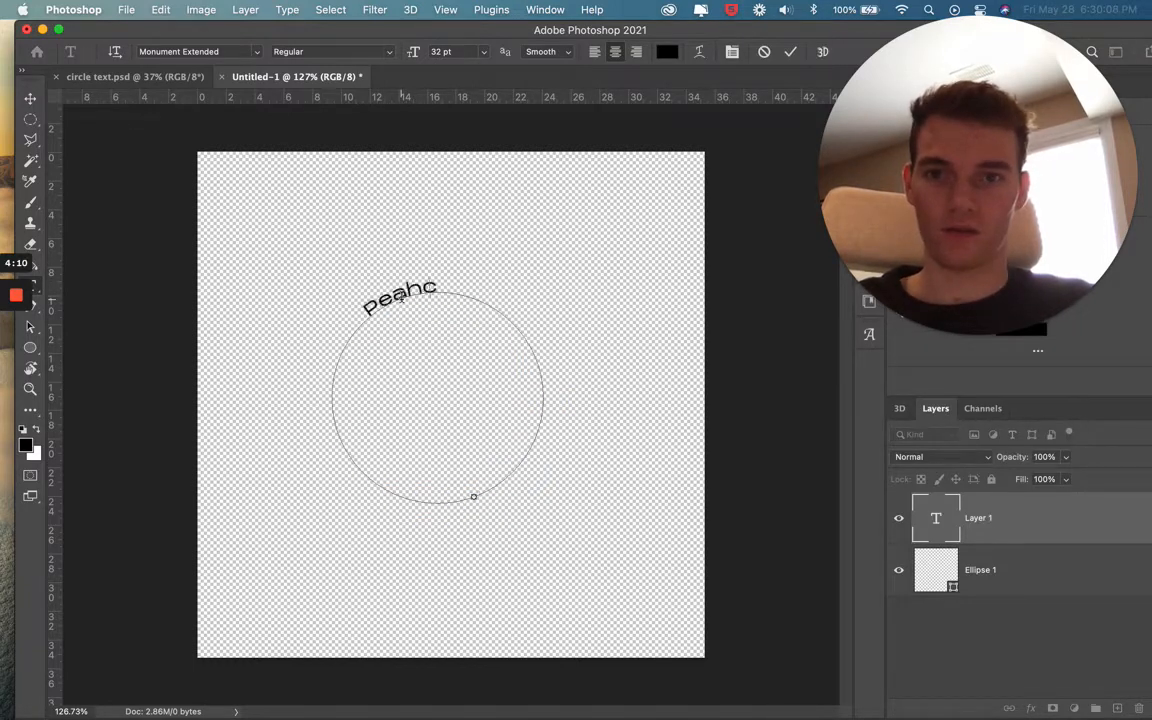
{"action": "key", "text": "BackSpace"}
{"action": "key", "text": "BackSpace"}
{"action": "key", "text": "BackSpace"}
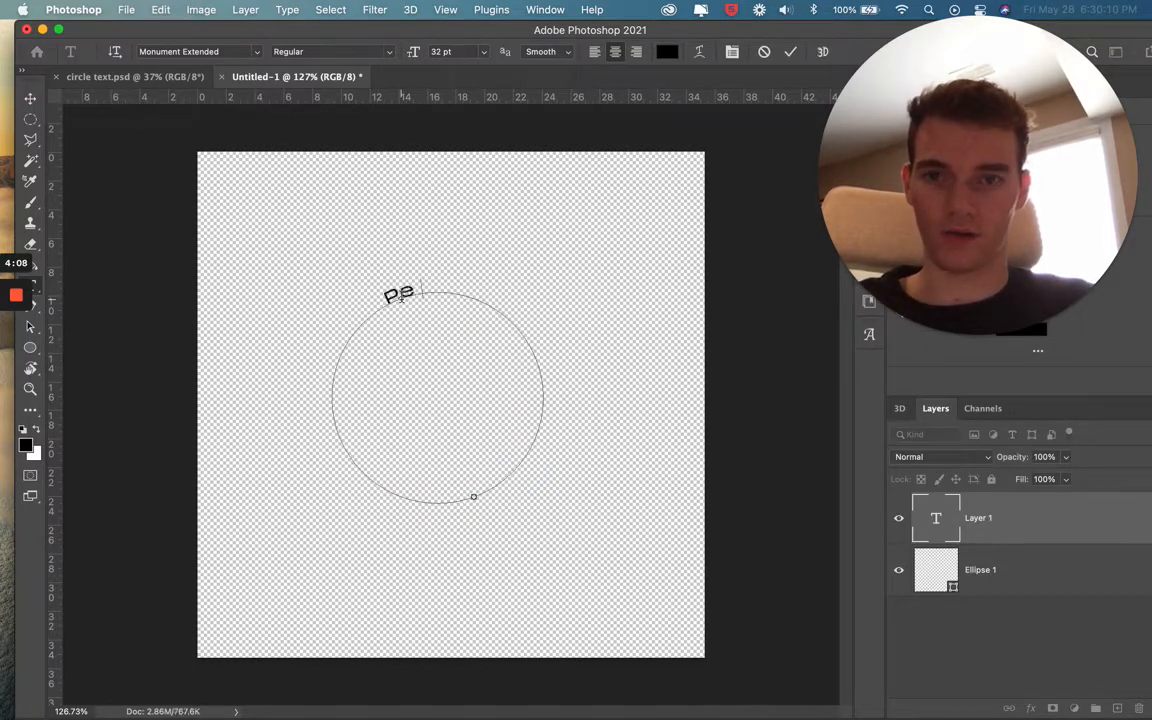
{"action": "type", "text": "ch"}
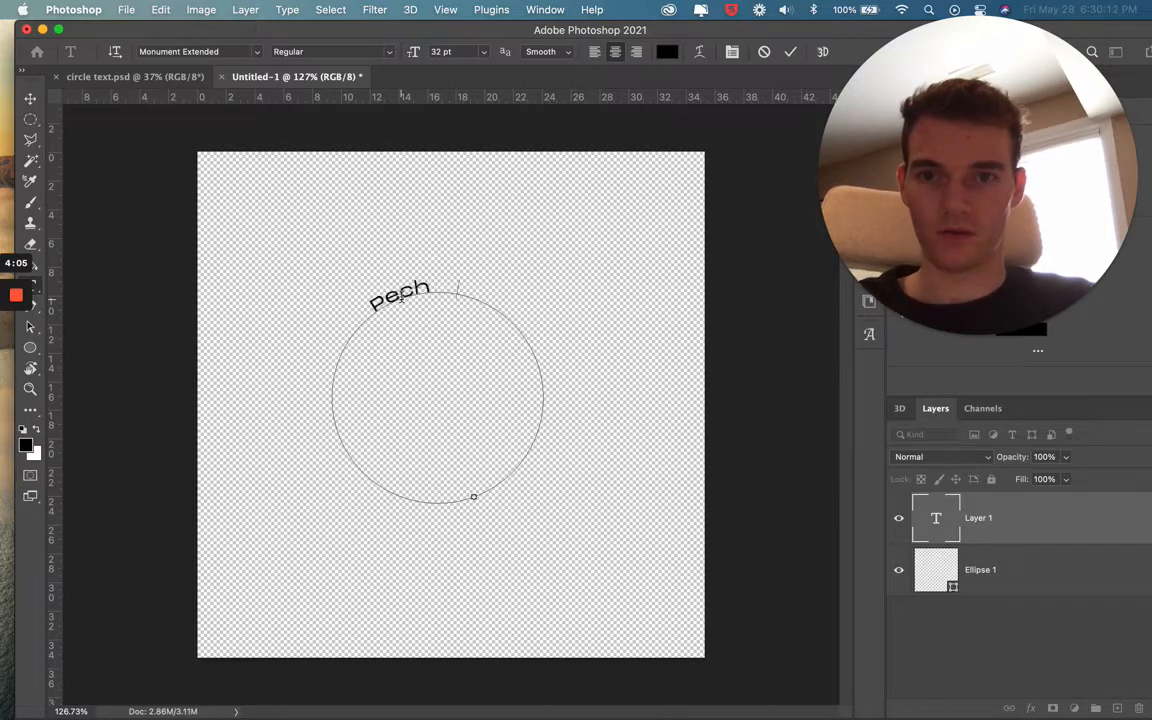
{"action": "type", "text": "Media"}
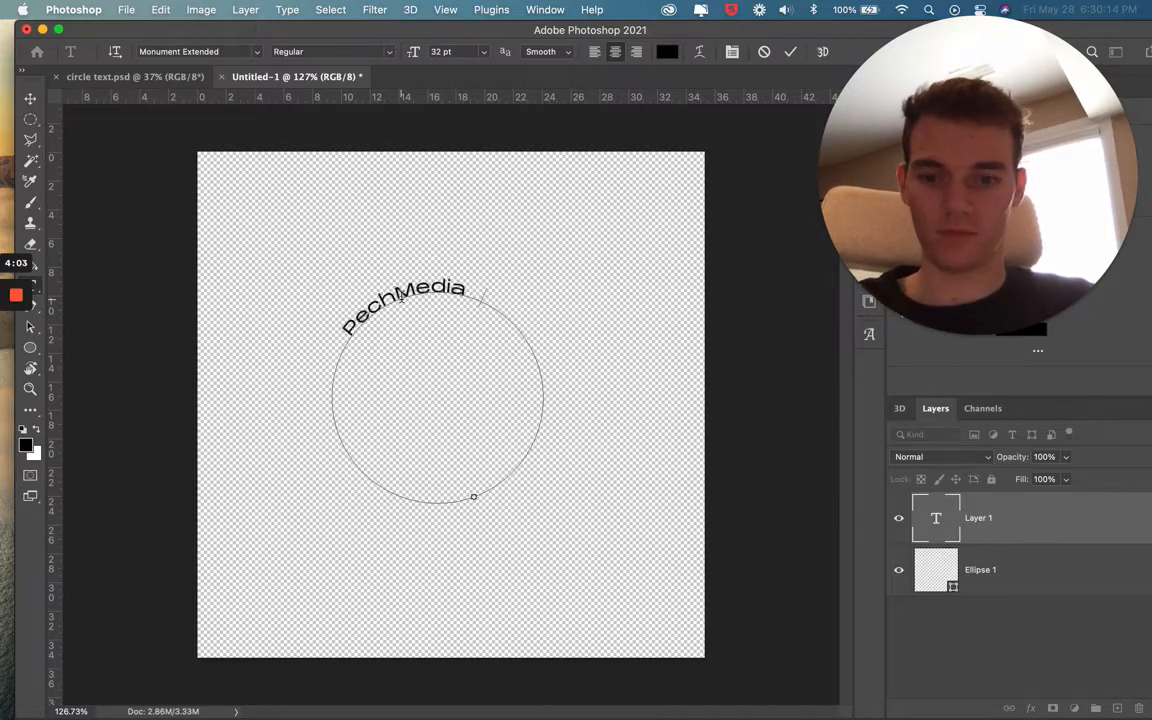
{"action": "type", "text": " Peach"}
{"action": "type", "text": "Media"}
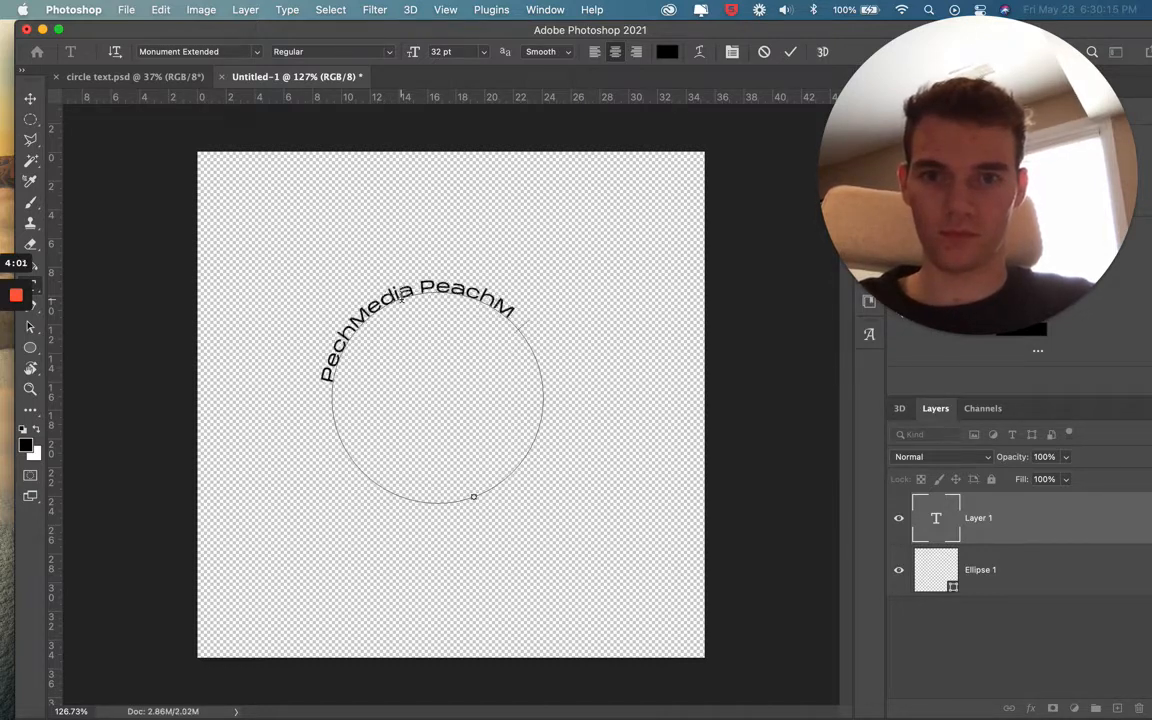
Copy the text on the circle and paste it after the existing words to repeat it around the path
{"action": "left_click_drag", "start_coordinate": [531, 336], "coordinate": [312, 400]}
{"action": "key", "text": "super+c"}
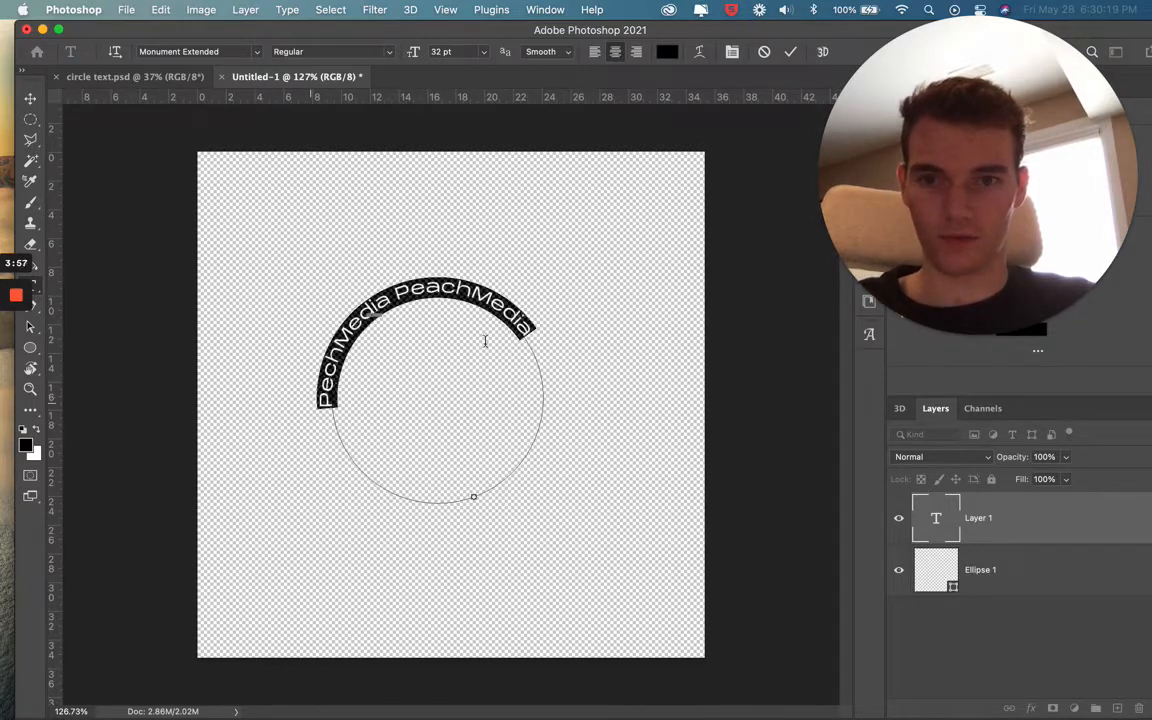
{"action": "left_click", "coordinate": [524, 337]}
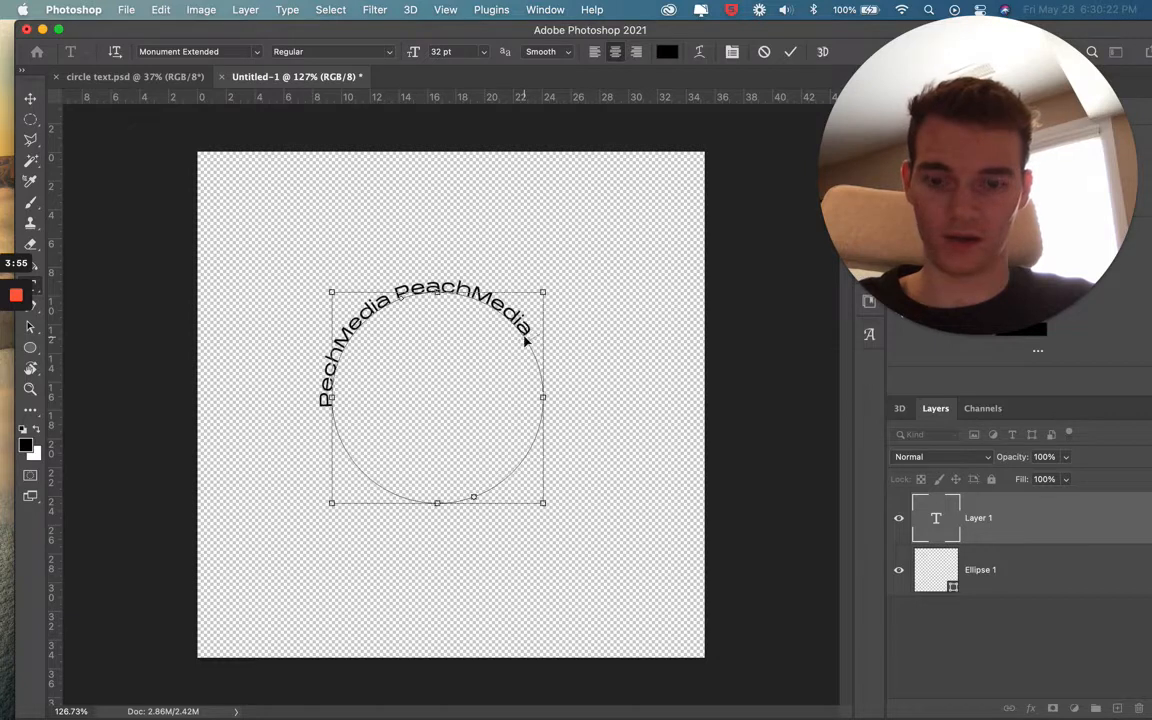
{"action": "key", "text": "super+v"}
{"action": "key", "text": "BackSpace"}
{"action": "key", "text": "BackSpace"}
{"action": "key", "text": "BackSpace"}
{"action": "key", "text": "BackSpace"}
{"action": "key", "text": "BackSpace"}
{"action": "key", "text": "BackSpace"}
{"action": "key", "text": "BackSpace"}
{"action": "key", "text": "BackSpace"}
{"action": "key", "text": "BackSpace"}
{"action": "key", "text": "BackSpace"}
{"action": "key", "text": "BackSpace"}
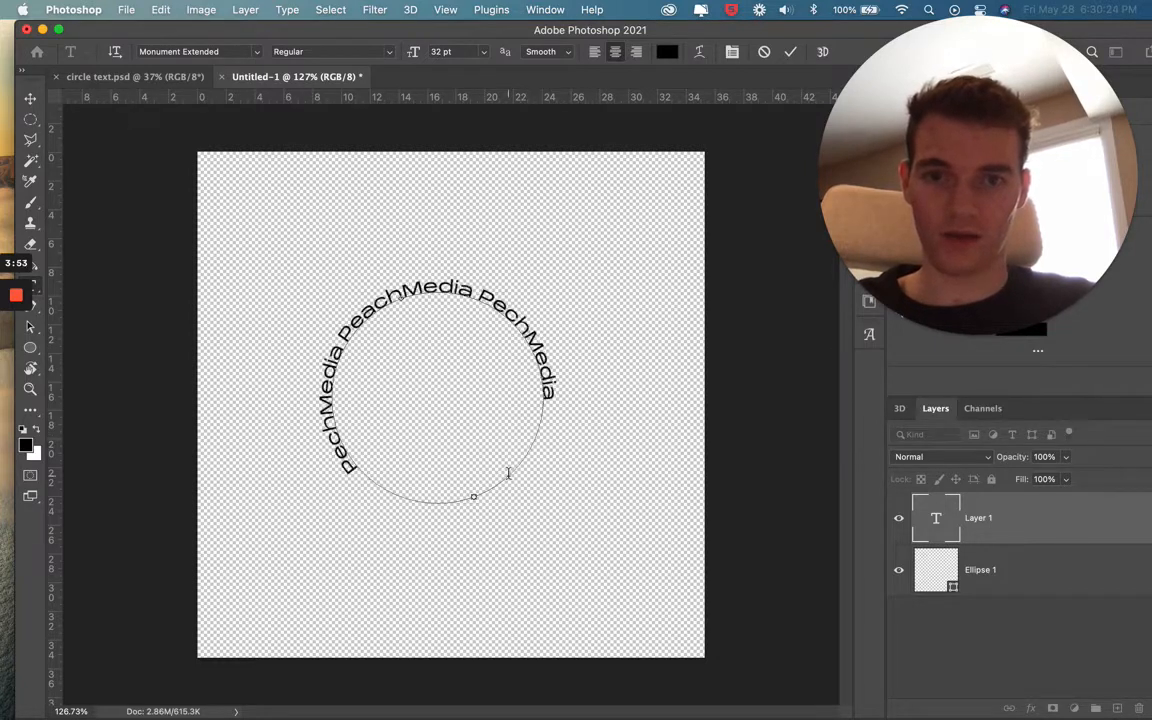
Select all the text on the circle, set its font size to 30 pt and commit the edit
{"action": "left_click_drag", "start_coordinate": [477, 293], "coordinate": [549, 394]}
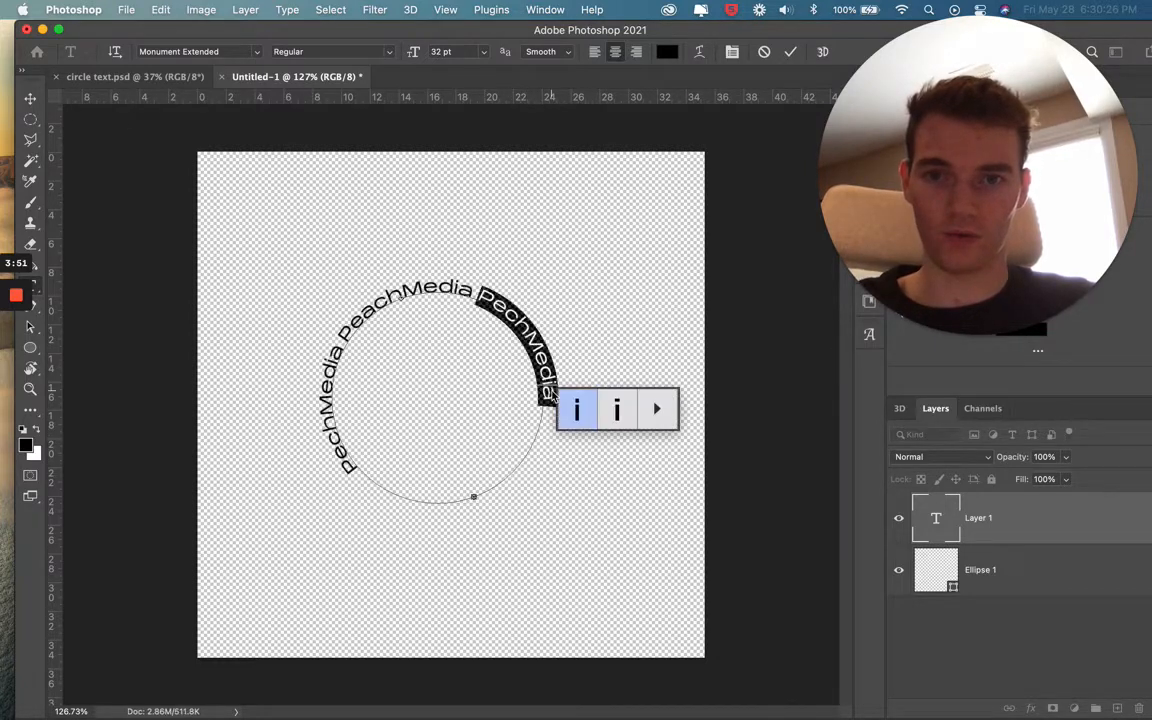
{"action": "double_click", "coordinate": [547, 381]}
{"action": "triple_click", "coordinate": [548, 380]}
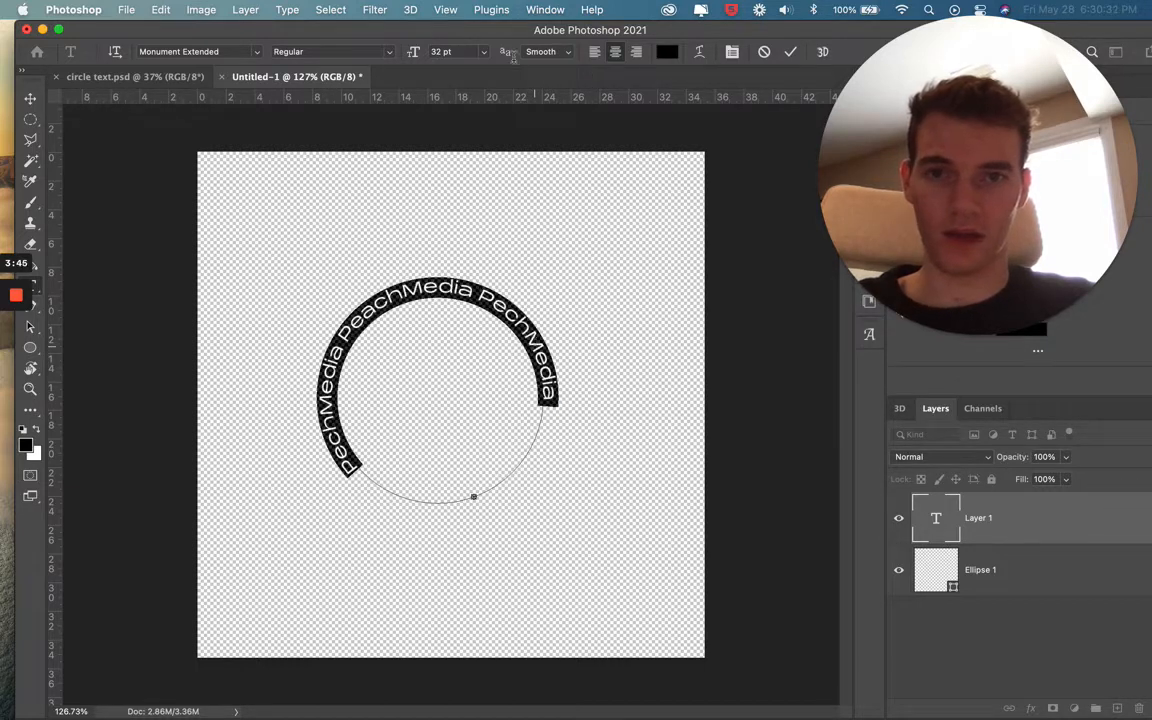
{"action": "left_click_drag", "start_coordinate": [412, 57], "coordinate": [411, 57]}
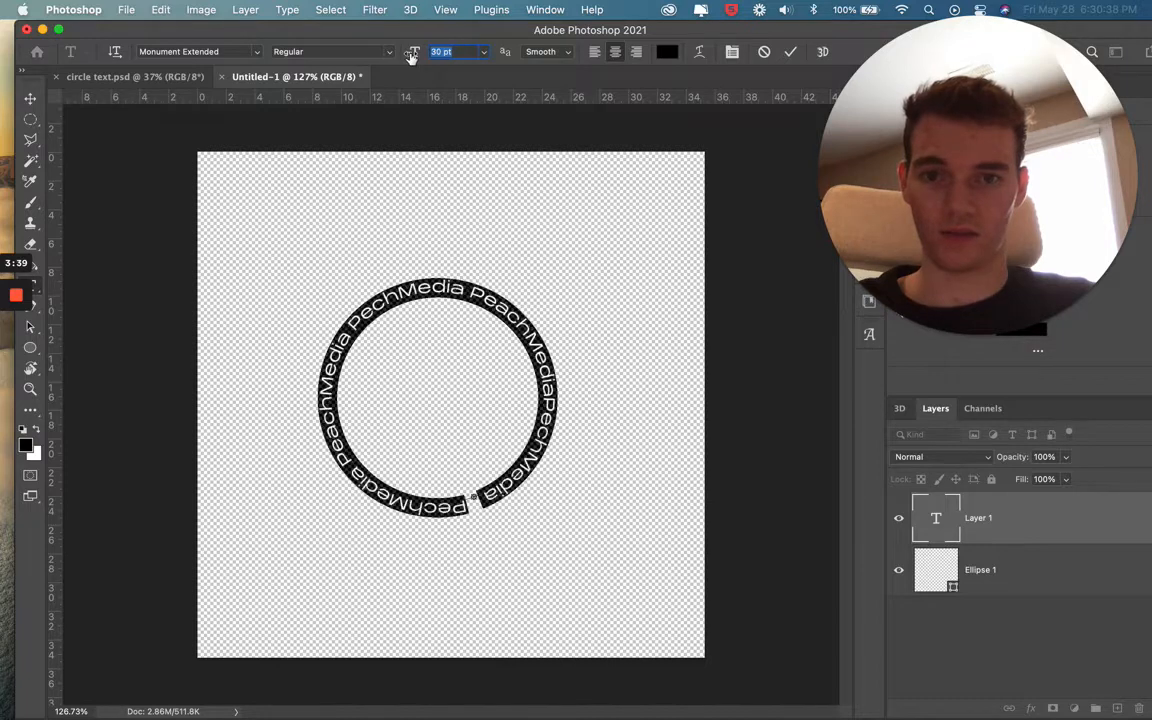
{"action": "left_click", "coordinate": [790, 51]}
{"action": "key", "text": "v"}
{"action": "left_click", "coordinate": [641, 366]}
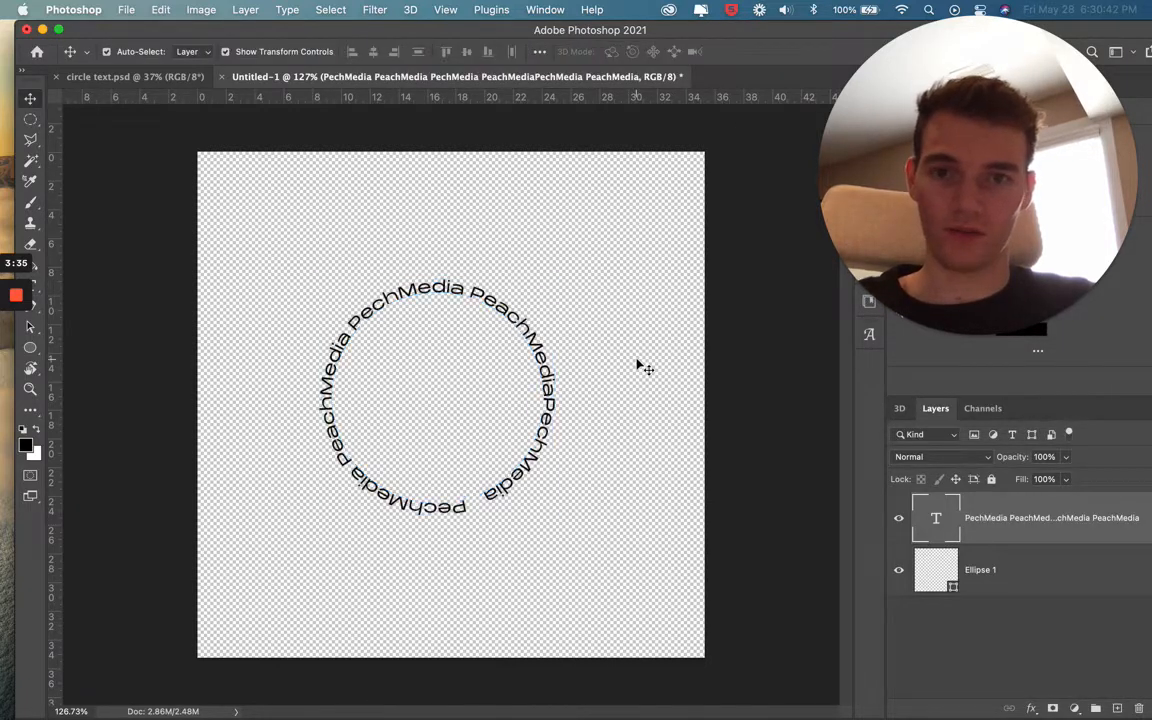
Set the font size of the whole circular text to 30.5 pt and commit the edit
{"action": "double_click", "coordinate": [478, 503]}
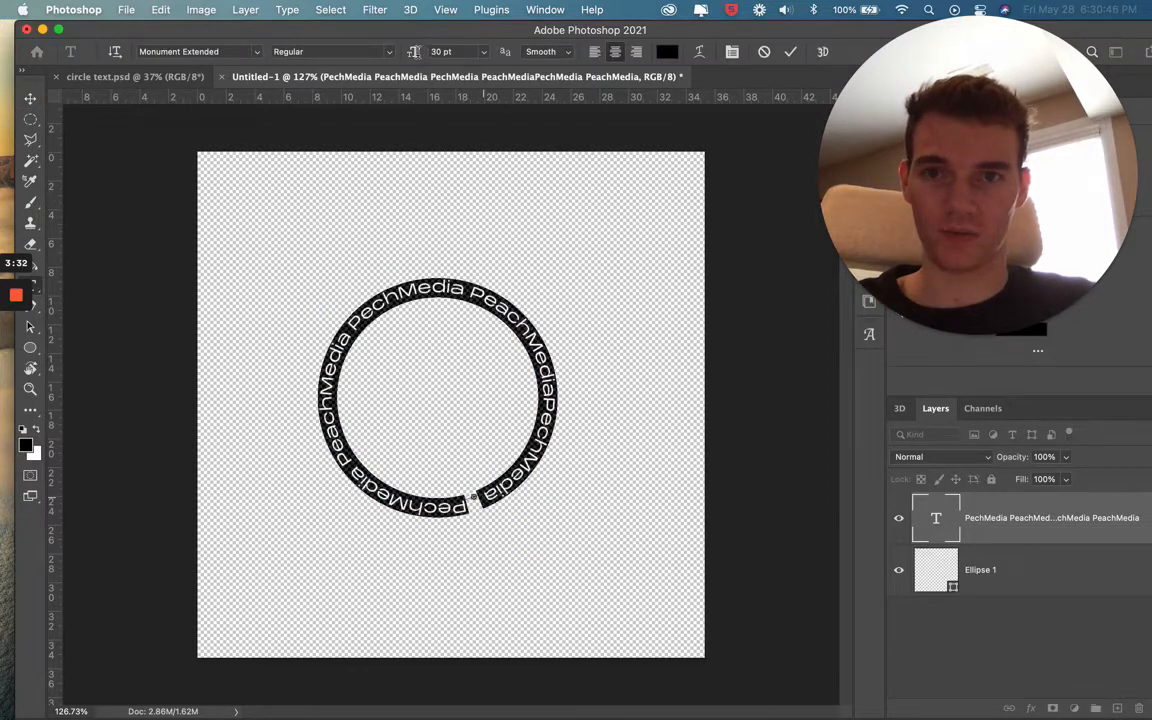
{"action": "left_click_drag", "start_coordinate": [416, 57], "coordinate": [416, 57]}
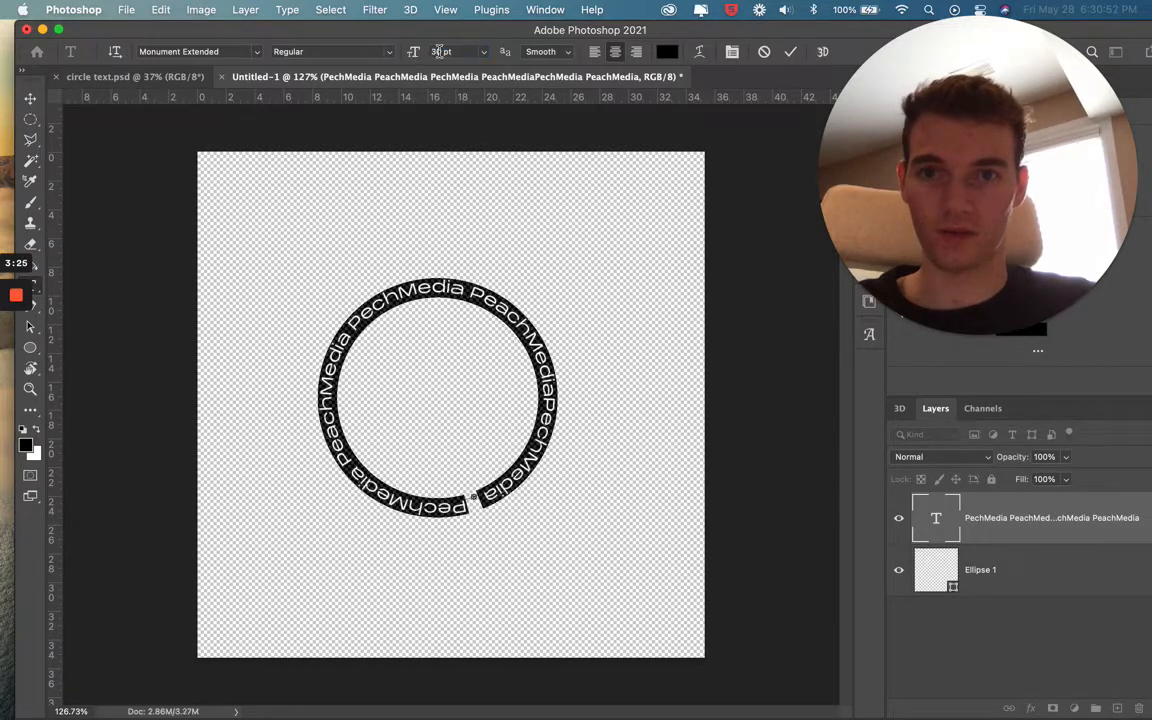
{"action": "left_click", "coordinate": [441, 51]}
{"action": "type", "text": ".5"}
{"action": "key", "text": "Return"}
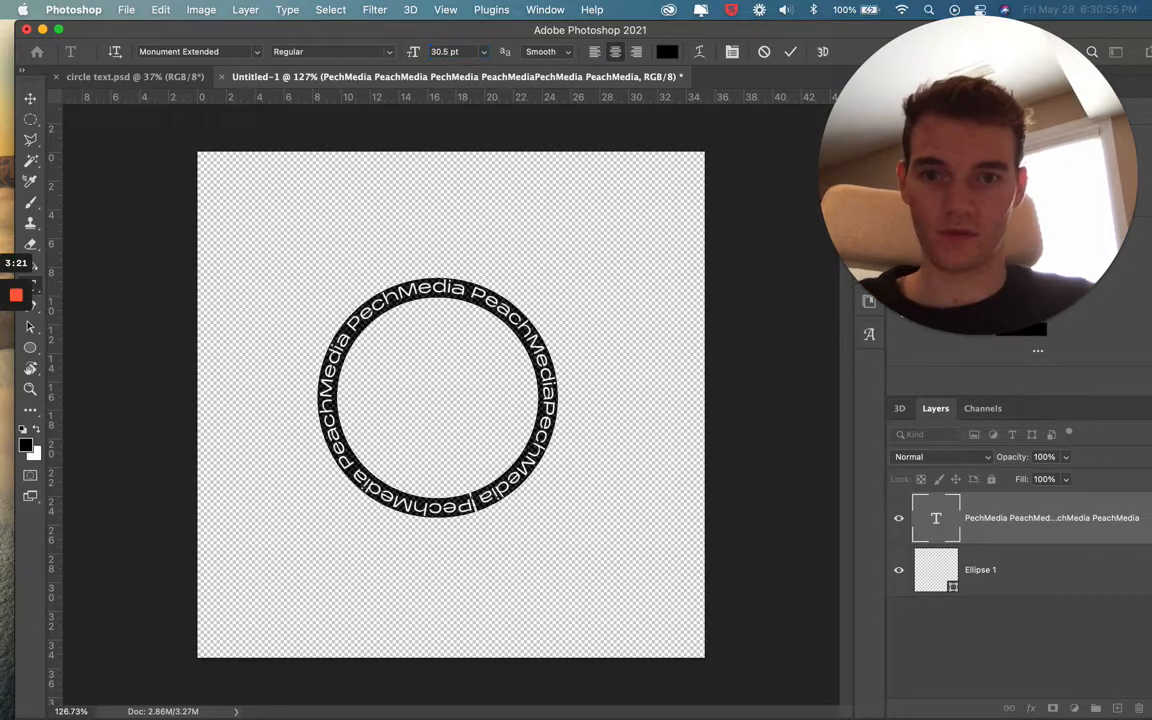
{"action": "left_click", "coordinate": [790, 52]}
{"action": "key", "text": "v"}
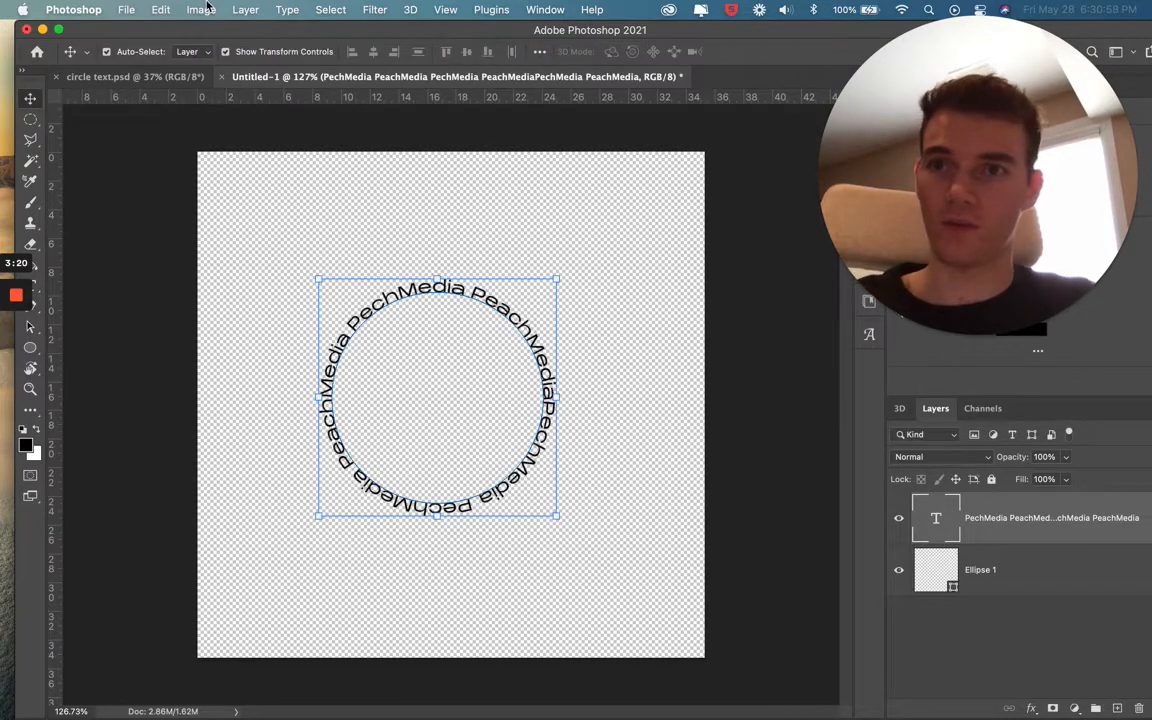
Move the circular text to the centre of the canvas and deselect it
{"action": "left_click", "coordinate": [437, 232]}
{"action": "left_click_drag", "start_coordinate": [443, 300], "coordinate": [465, 305]}
{"action": "left_click", "coordinate": [654, 263]}
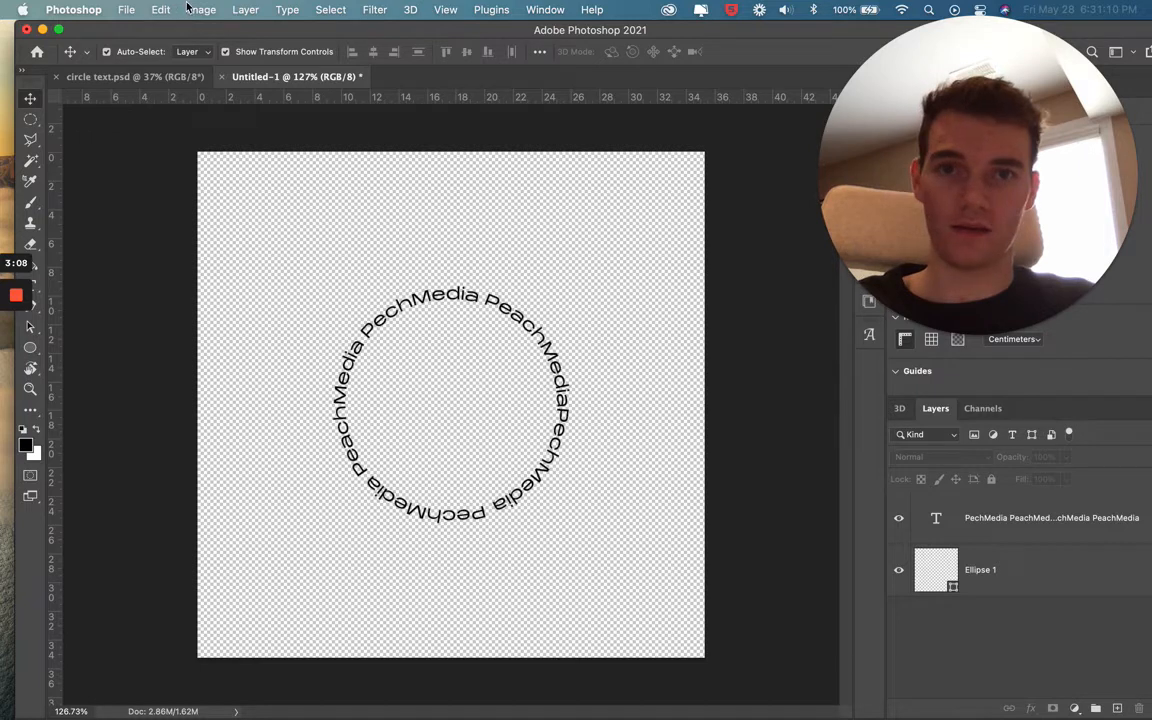
{"action": "left_click", "coordinate": [127, 11]}
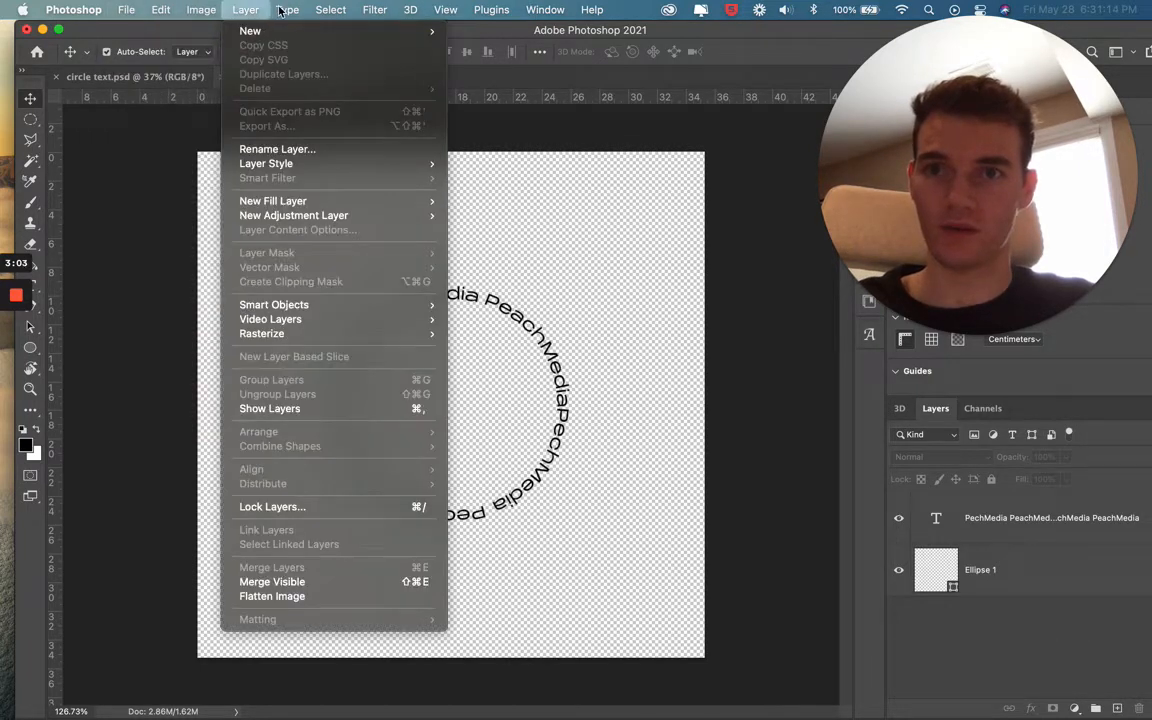
{"action": "mouse_move", "coordinate": [380, 13]}
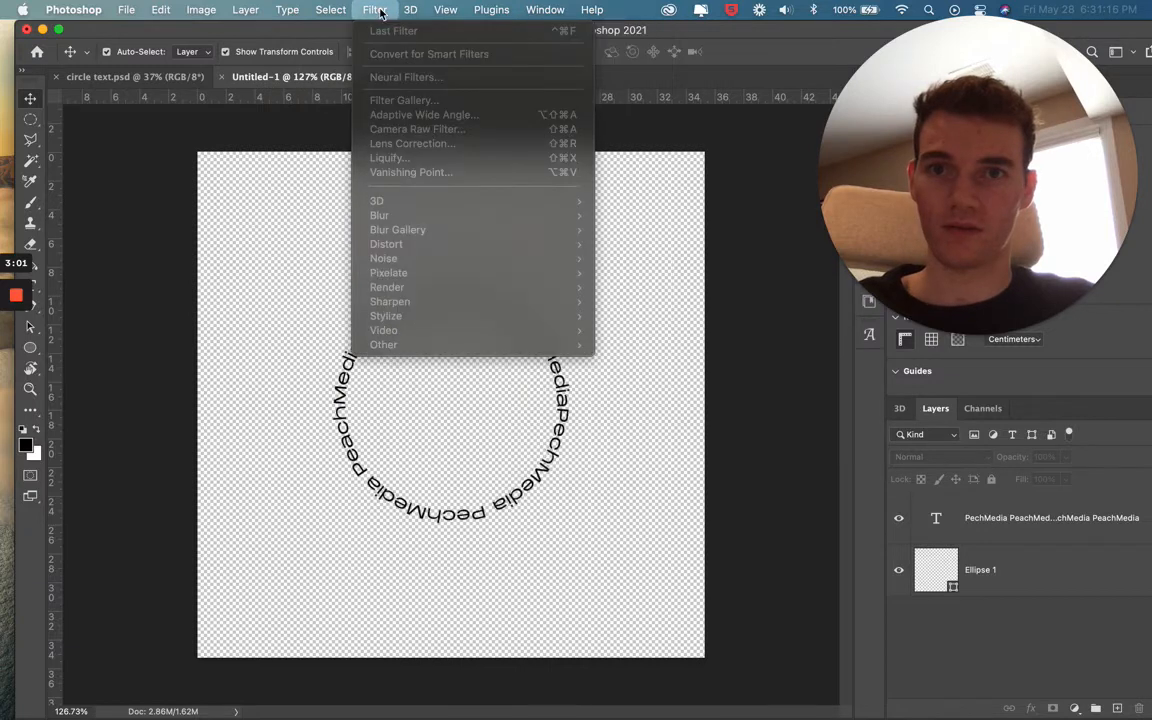
{"action": "mouse_move", "coordinate": [445, 10]}
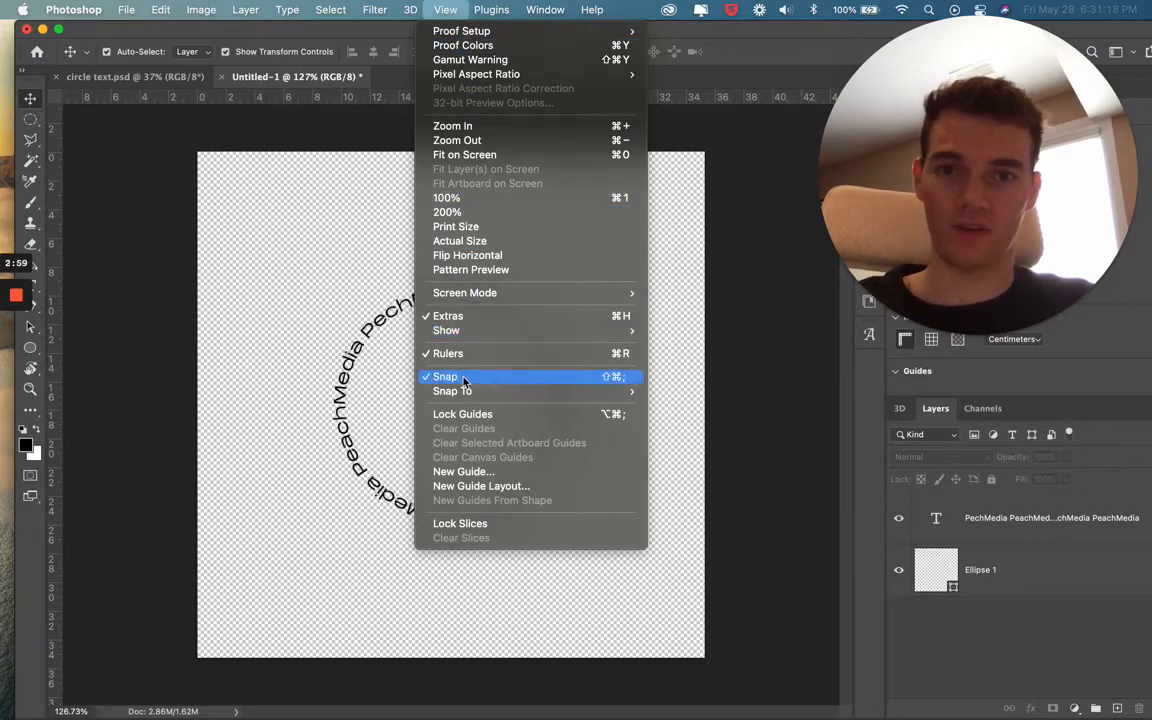
{"action": "mouse_move", "coordinate": [470, 391]}
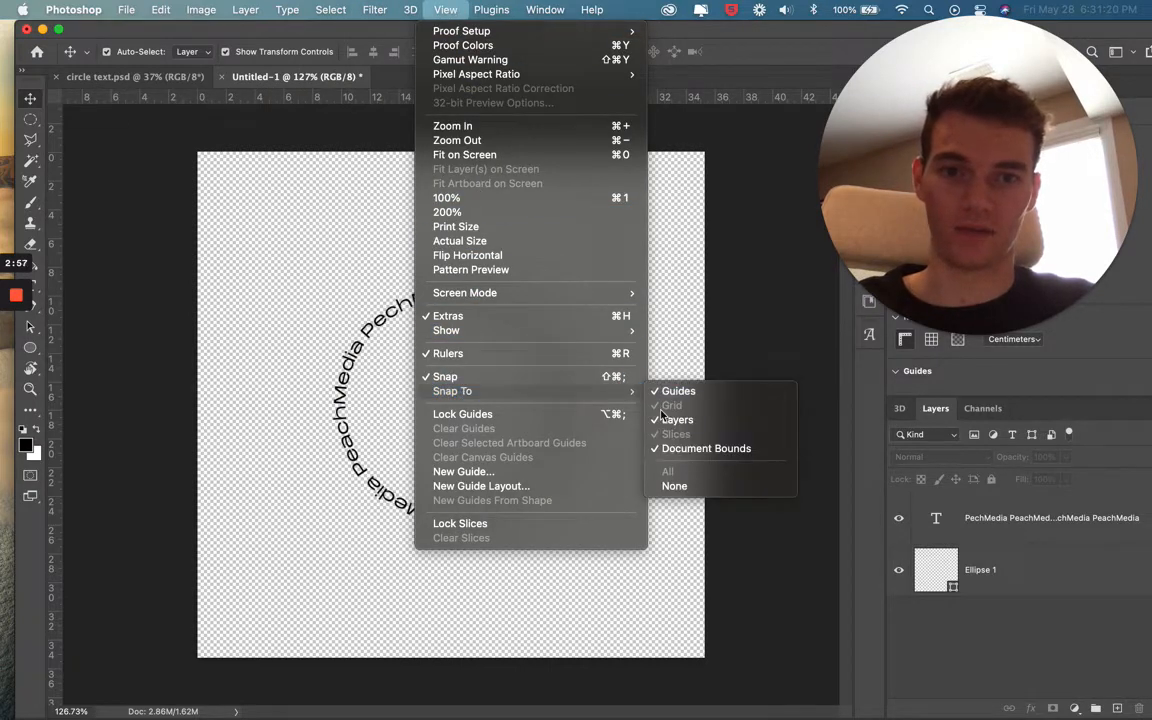
{"action": "left_click", "coordinate": [702, 249]}
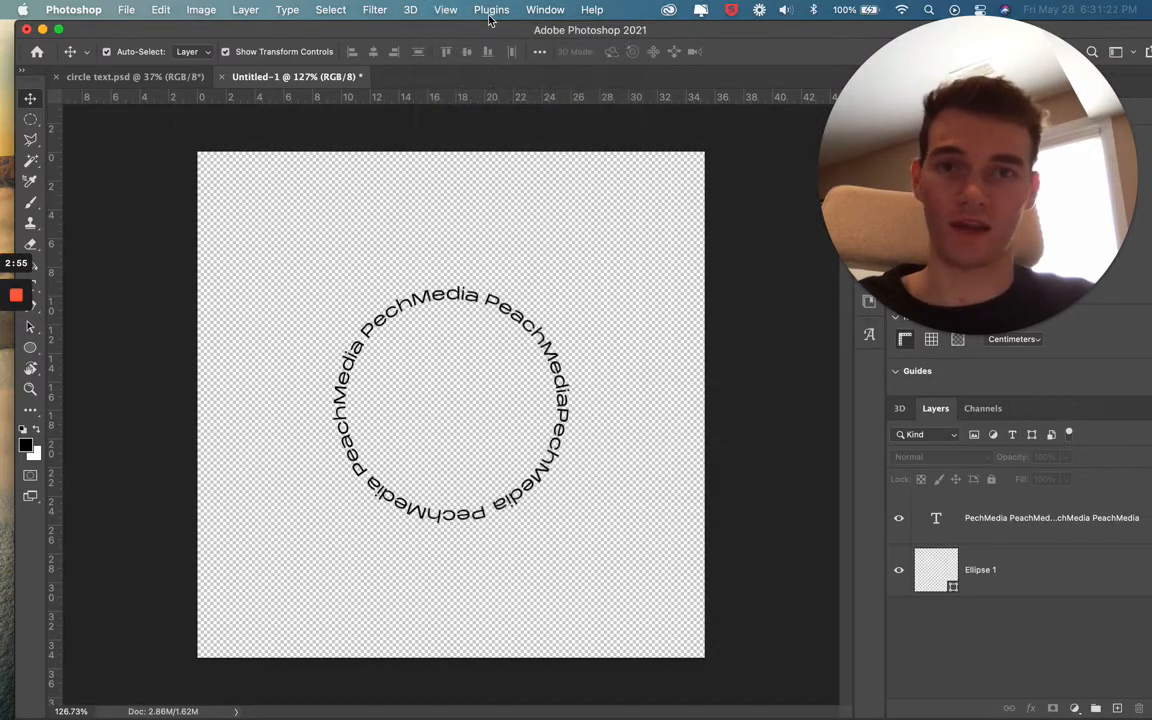
Create a video timeline for the document and delete the Ellipse 1 layer
{"action": "left_click", "coordinate": [543, 10]}
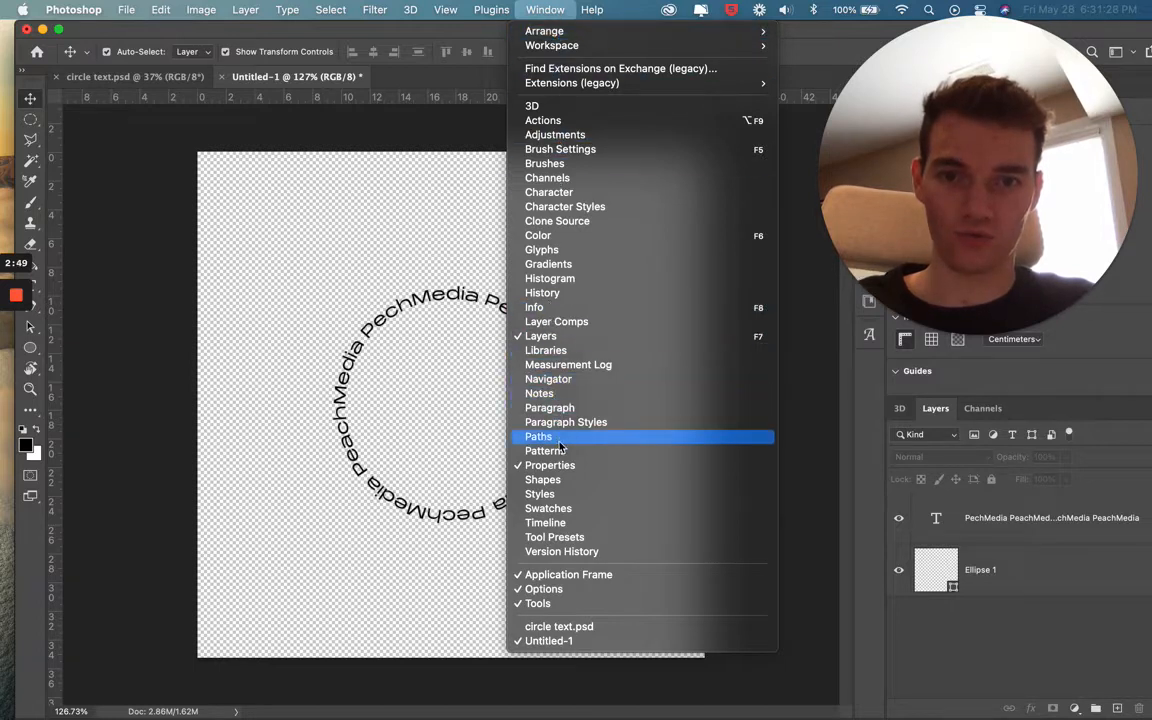
{"action": "left_click", "coordinate": [545, 523]}
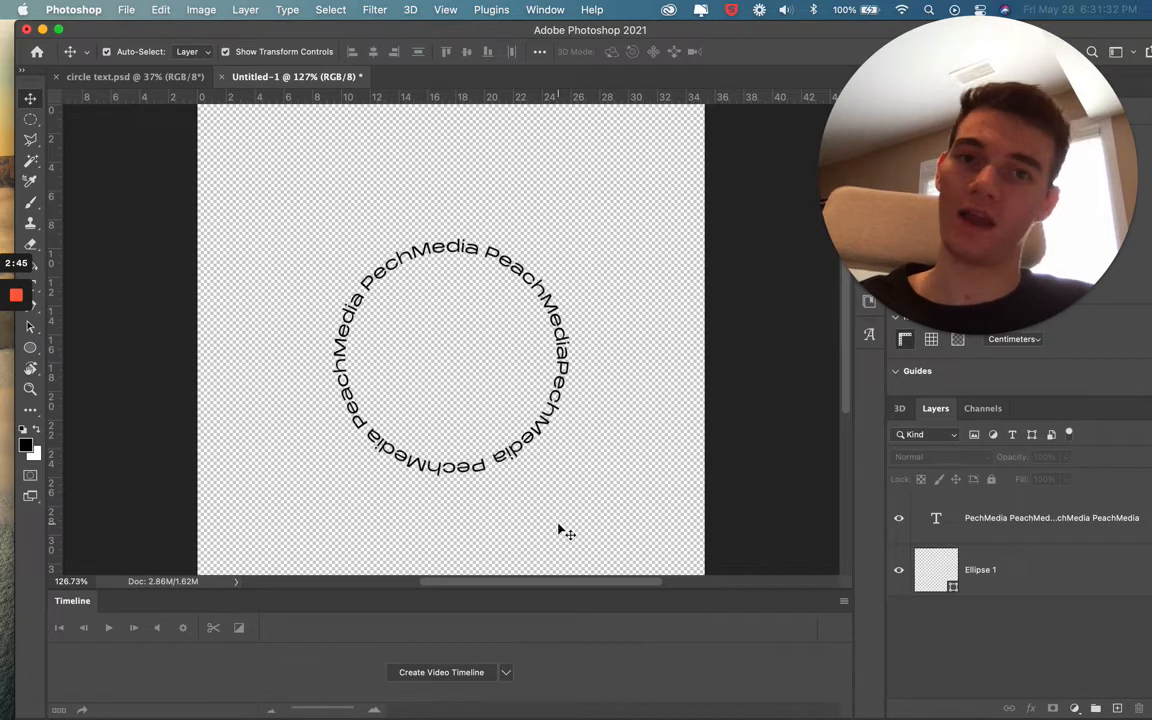
{"action": "left_click", "coordinate": [440, 672]}
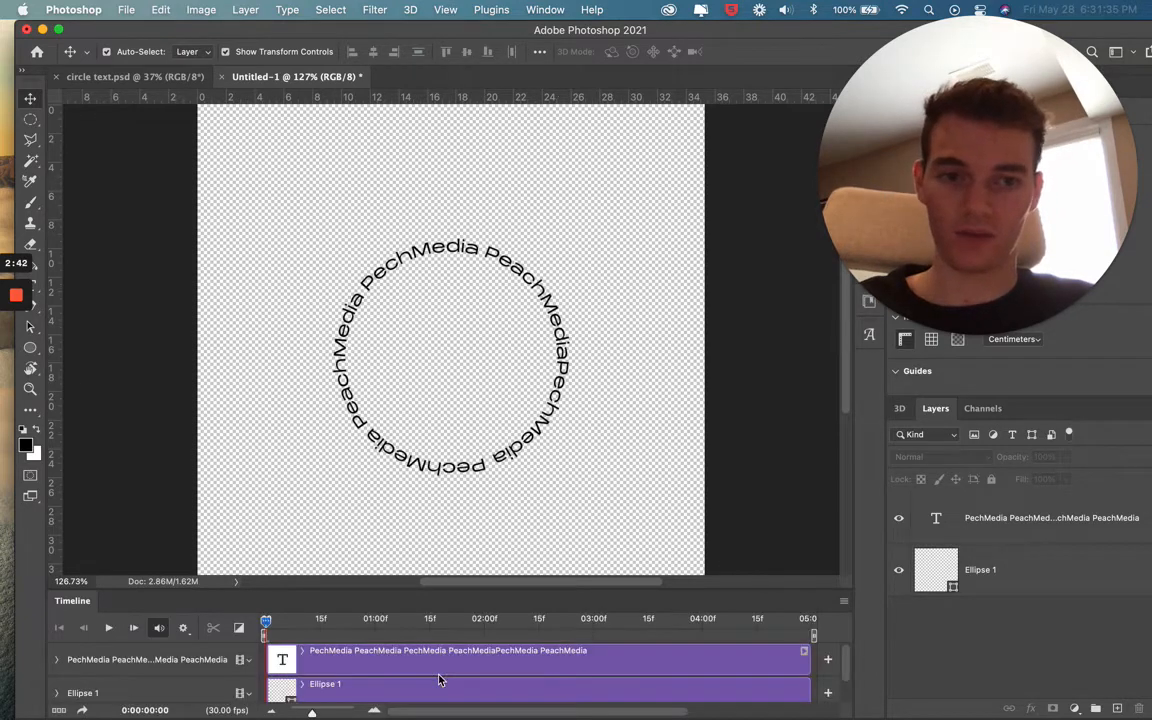
{"action": "left_click", "coordinate": [981, 560]}
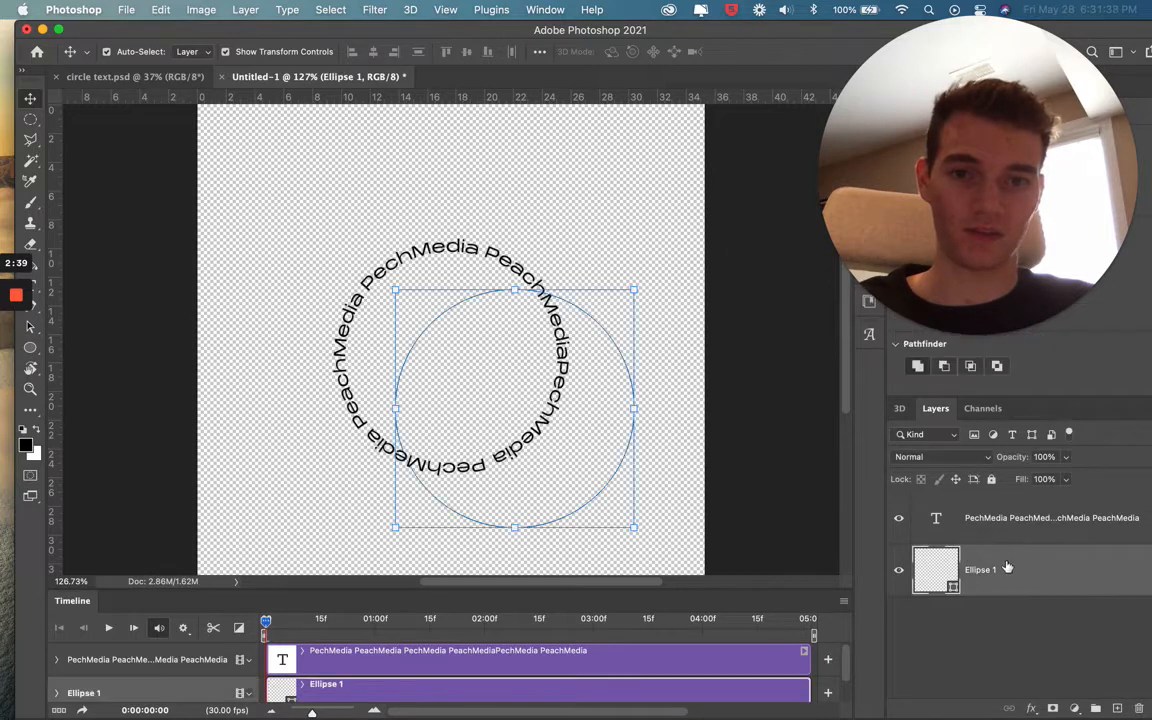
{"action": "key", "text": "Delete"}
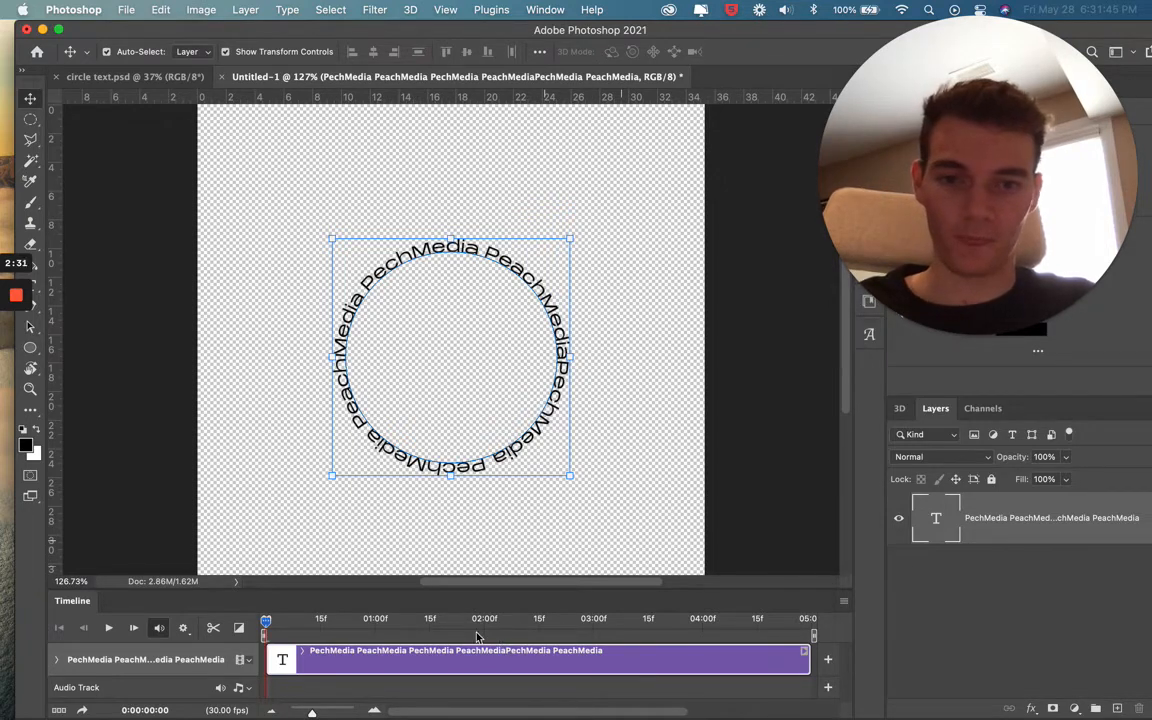
Expand the text layer's track in an enlarged timeline and add a Transform keyframe at 0:00:00:00
{"action": "left_click", "coordinate": [58, 663]}
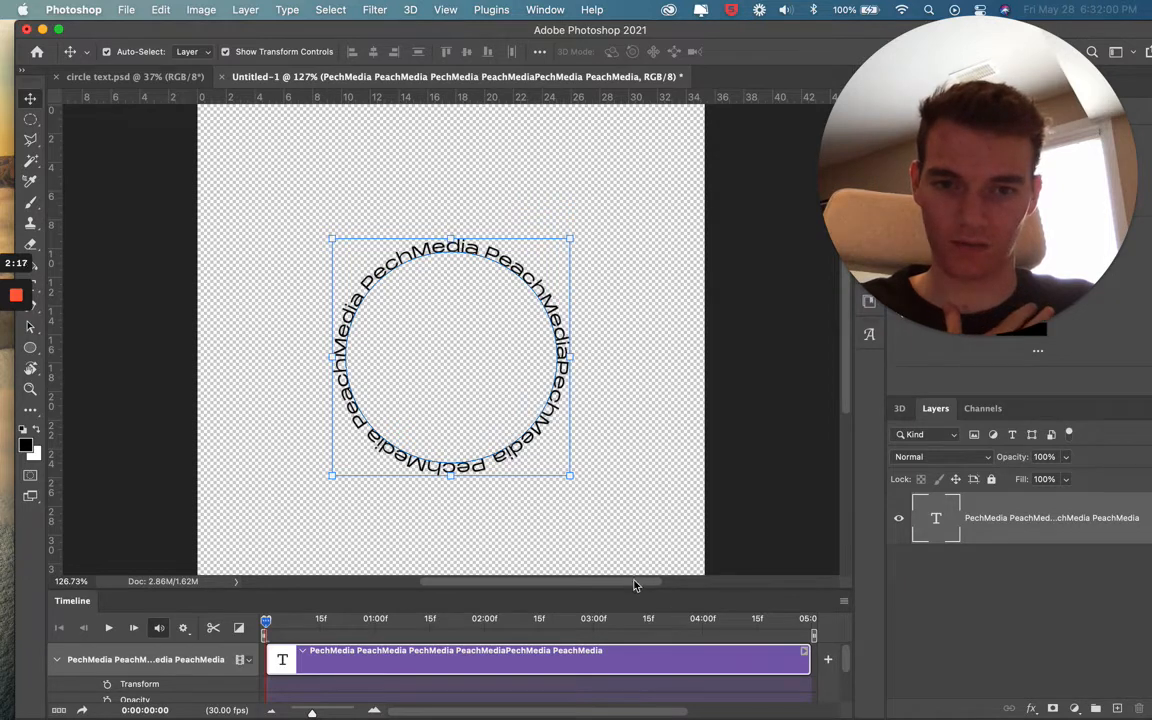
{"action": "left_click_drag", "start_coordinate": [638, 543], "coordinate": [583, 462]}
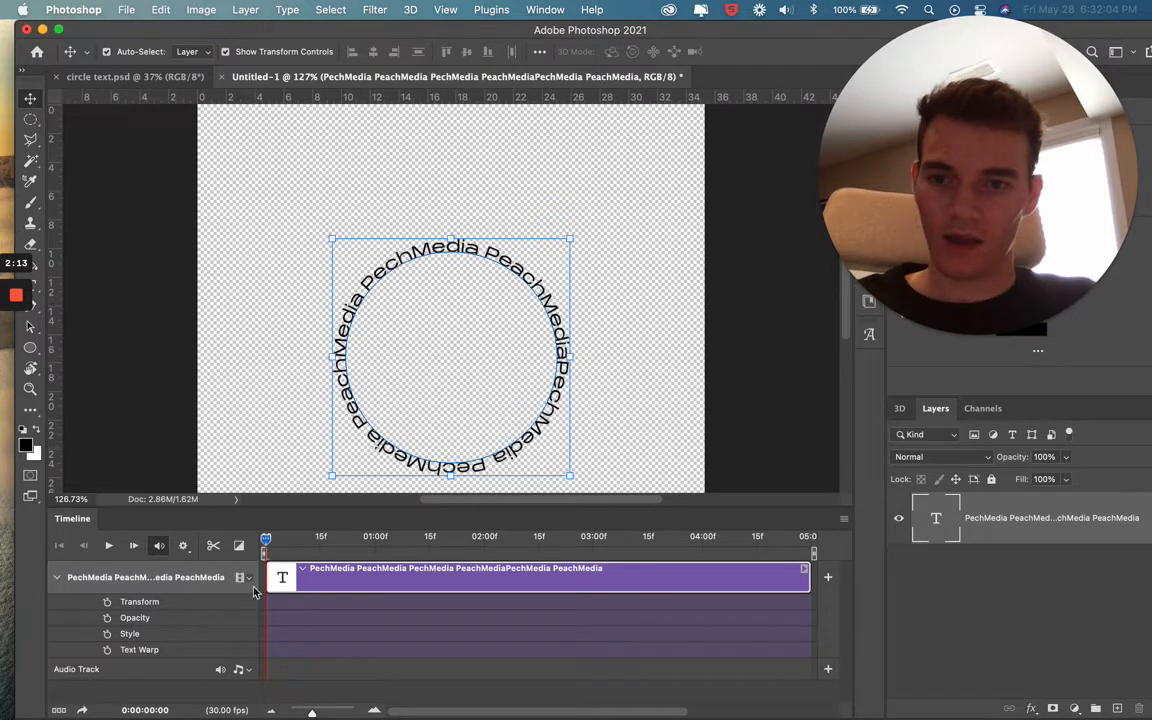
{"action": "left_click", "coordinate": [108, 603]}
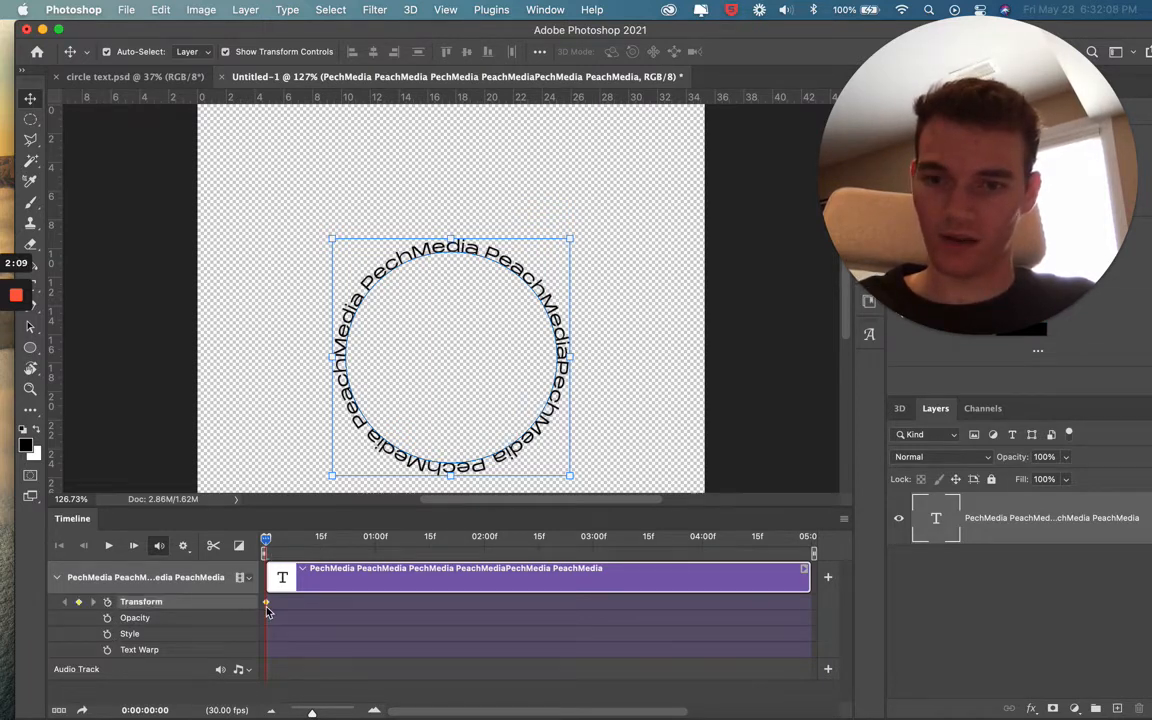
Add a Transform keyframe at 0:00:02:15 by rotating the circular text about -179.9° and committing the rotation
{"action": "left_click_drag", "start_coordinate": [266, 541], "coordinate": [538, 540]}
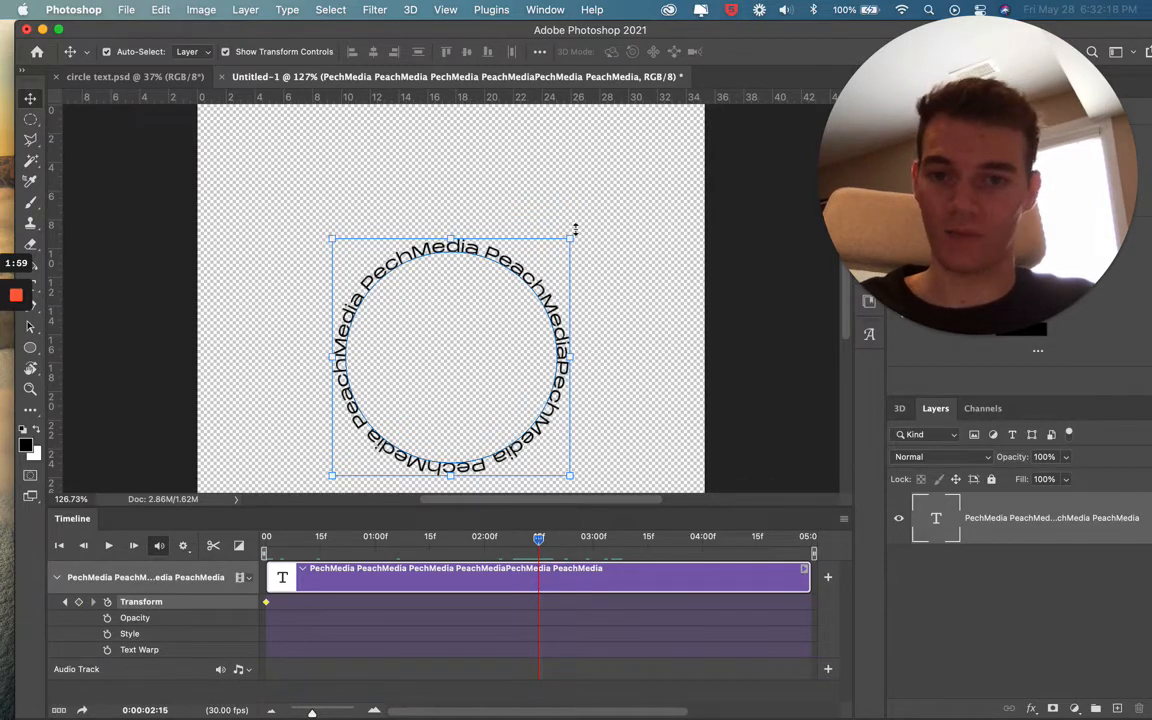
{"action": "left_click_drag", "start_coordinate": [584, 224], "coordinate": [395, 418]}
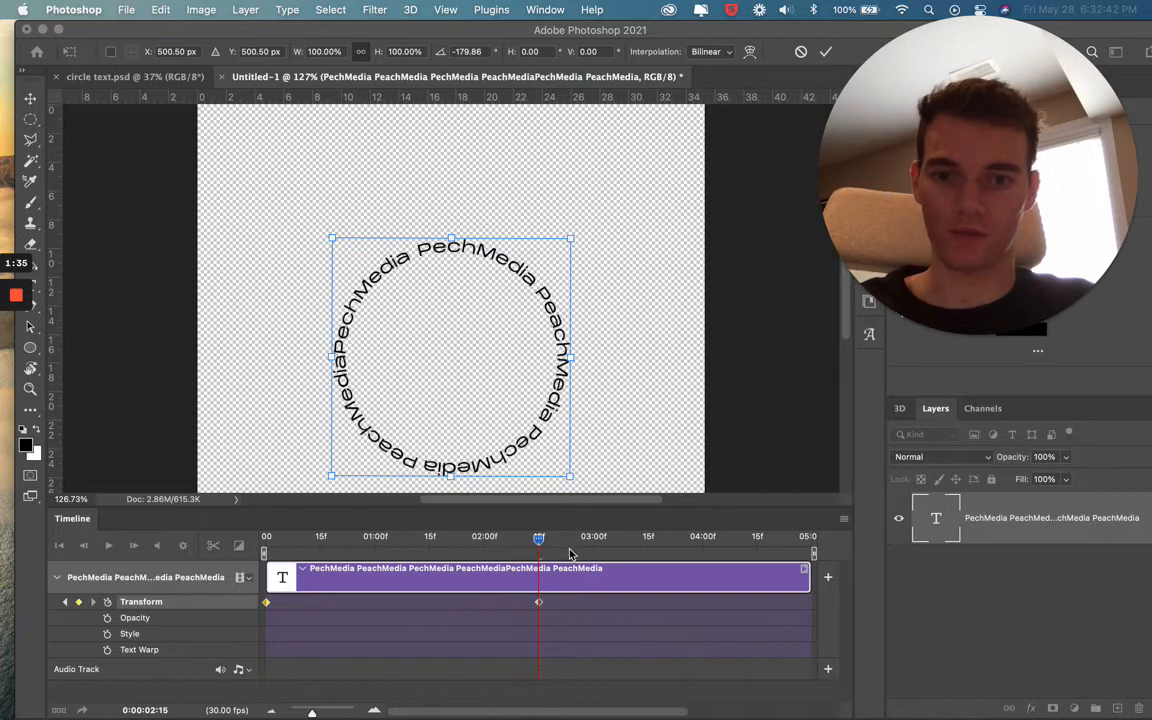
{"action": "key", "text": "Return"}
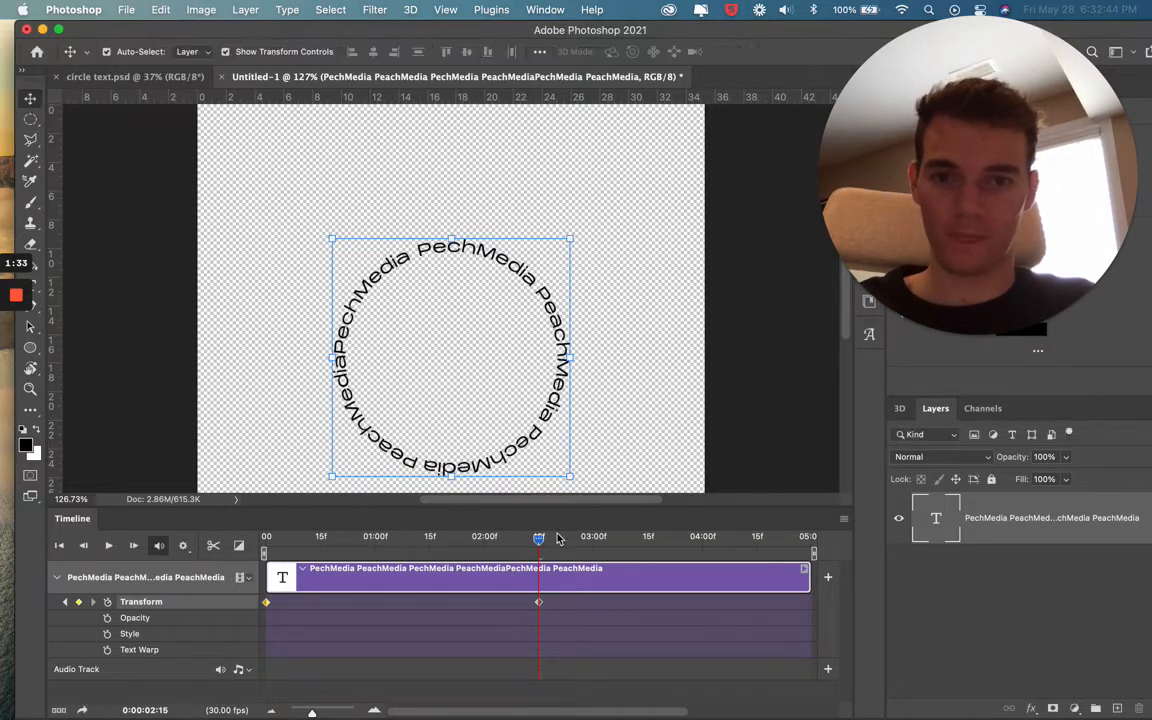
Add a Transform keyframe at 0:00:04:29 by rotating the circular text about 180° and committing the rotation
{"action": "left_click_drag", "start_coordinate": [541, 541], "coordinate": [812, 541]}
{"action": "left_click_drag", "start_coordinate": [815, 543], "coordinate": [819, 544]}
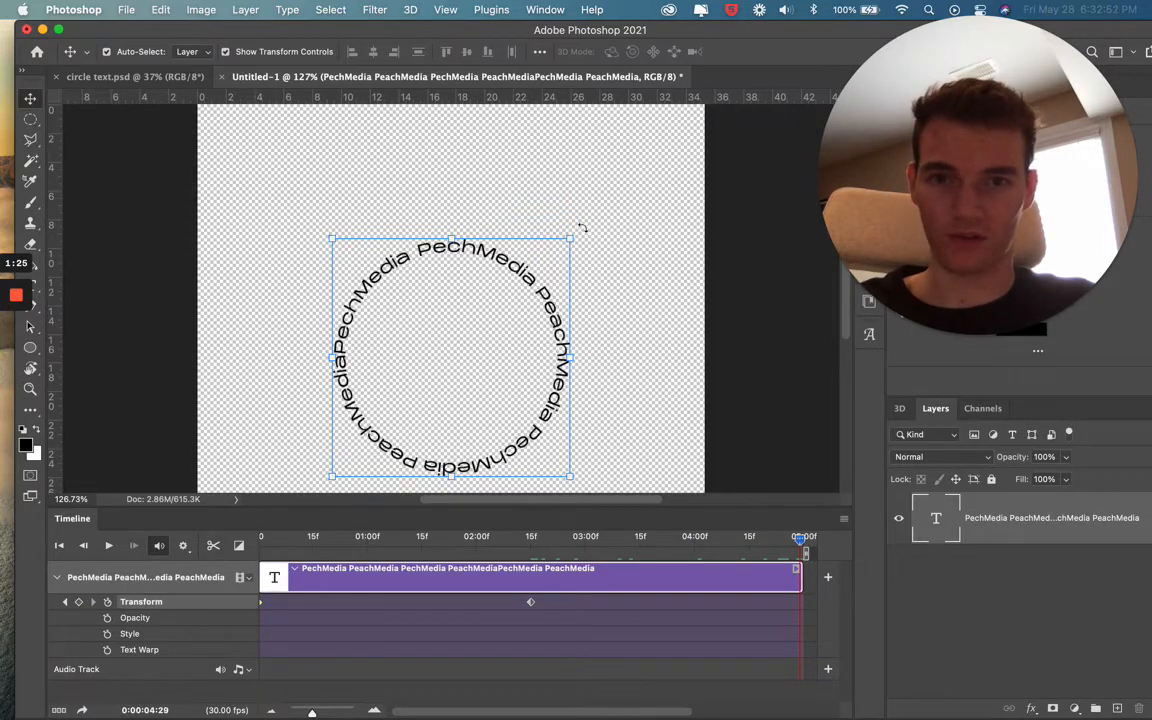
{"action": "left_click_drag", "start_coordinate": [582, 228], "coordinate": [550, 480]}
{"action": "left_click_drag", "start_coordinate": [500, 450], "coordinate": [385, 424]}
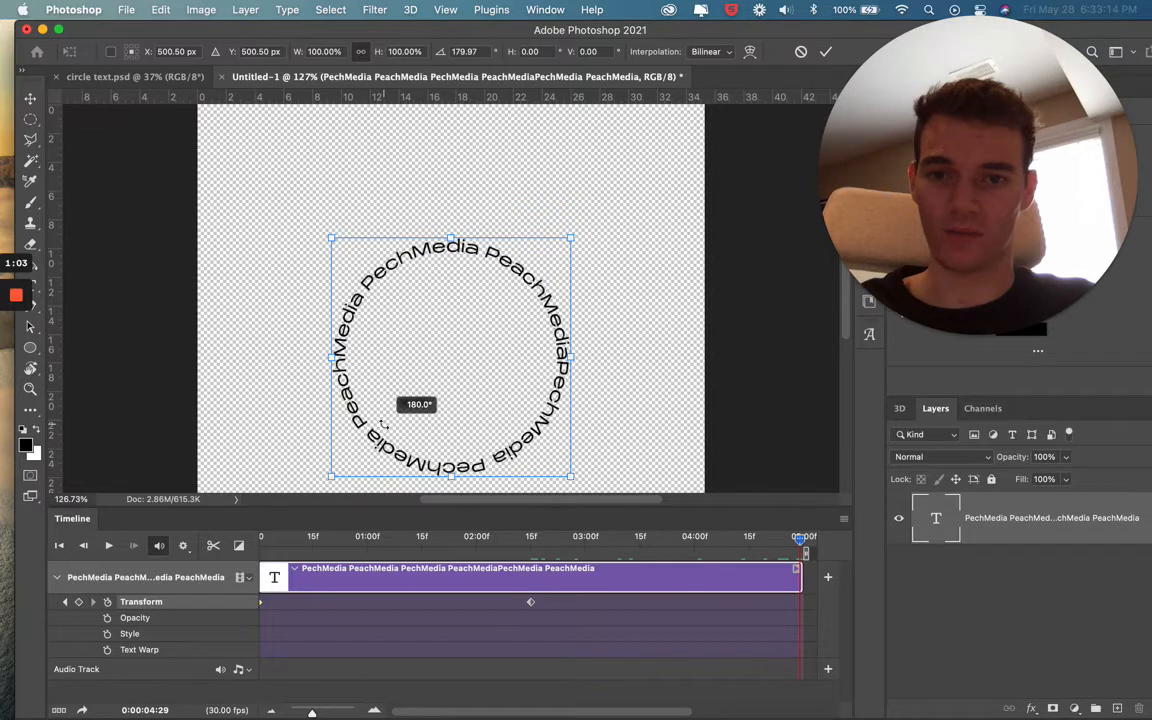
{"action": "left_click_drag", "start_coordinate": [385, 428], "coordinate": [385, 428]}
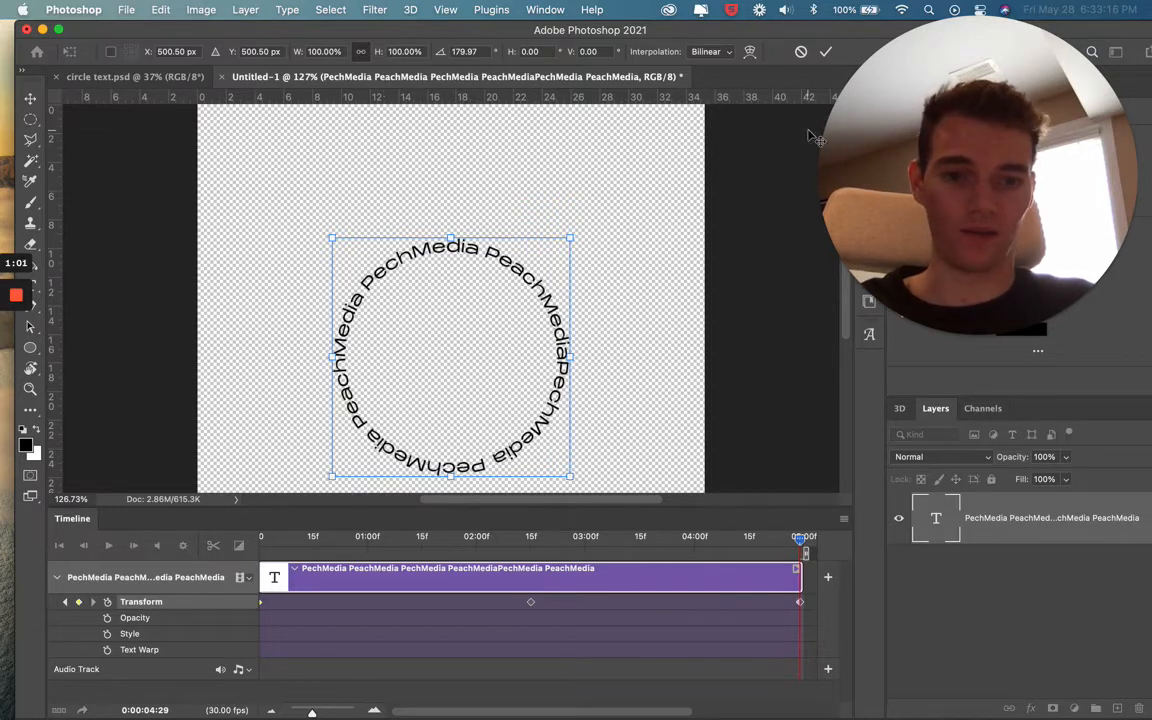
{"action": "key", "text": "Return"}
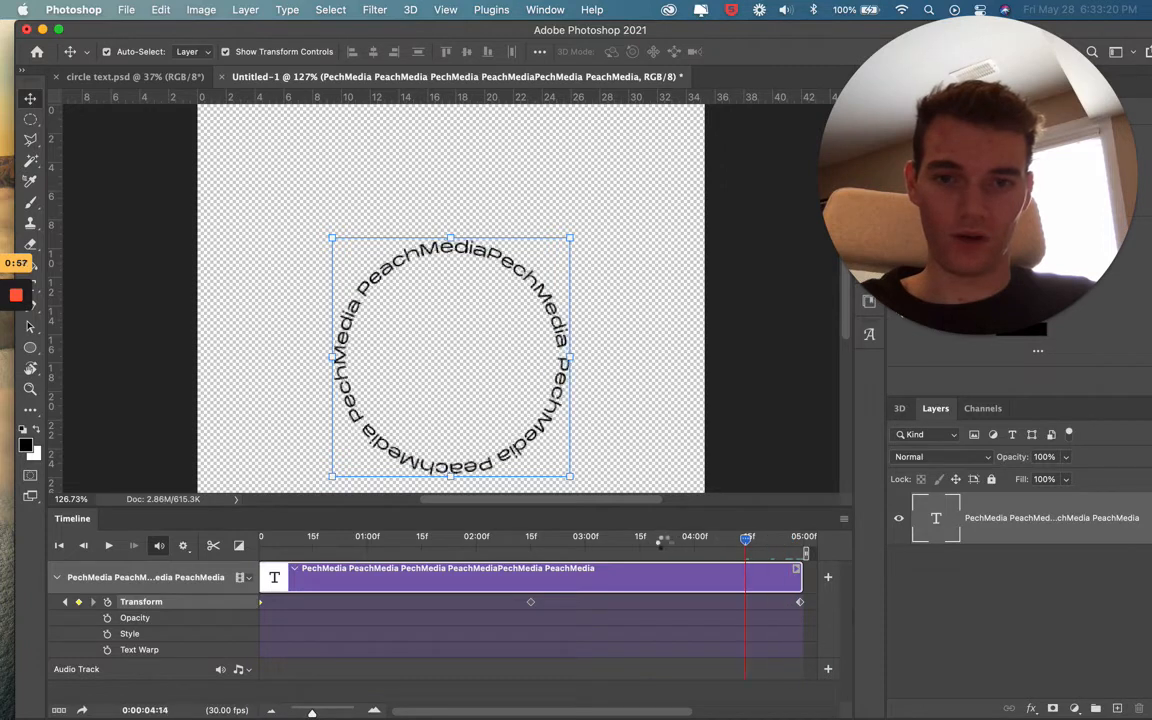
Scrub the timeline back to the start and play the animation to preview the rotating text
{"action": "left_click_drag", "start_coordinate": [661, 541], "coordinate": [577, 557]}
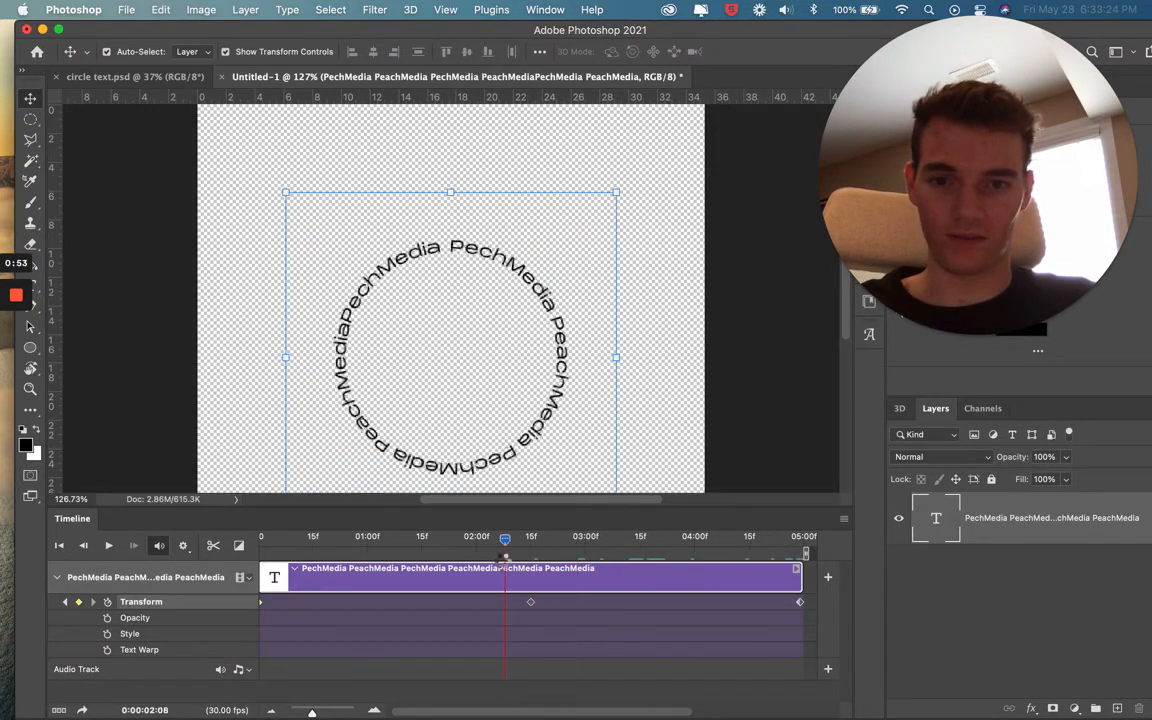
{"action": "left_click_drag", "start_coordinate": [427, 563], "coordinate": [260, 550]}
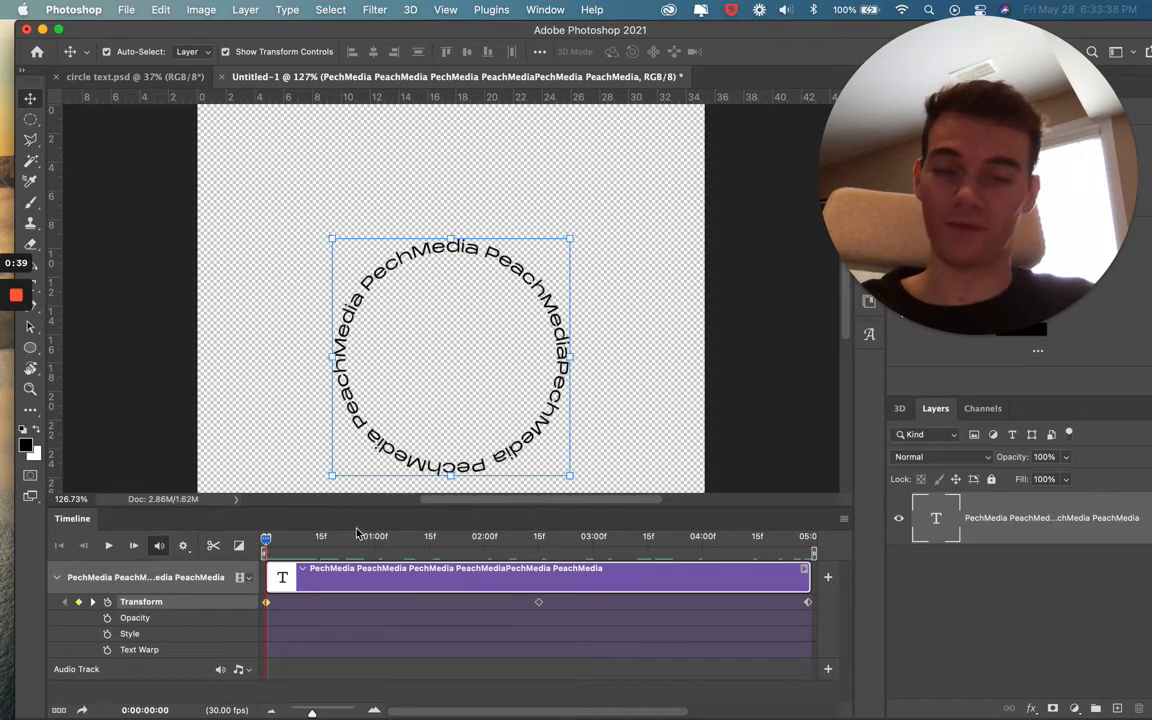
{"action": "key", "text": "space"}
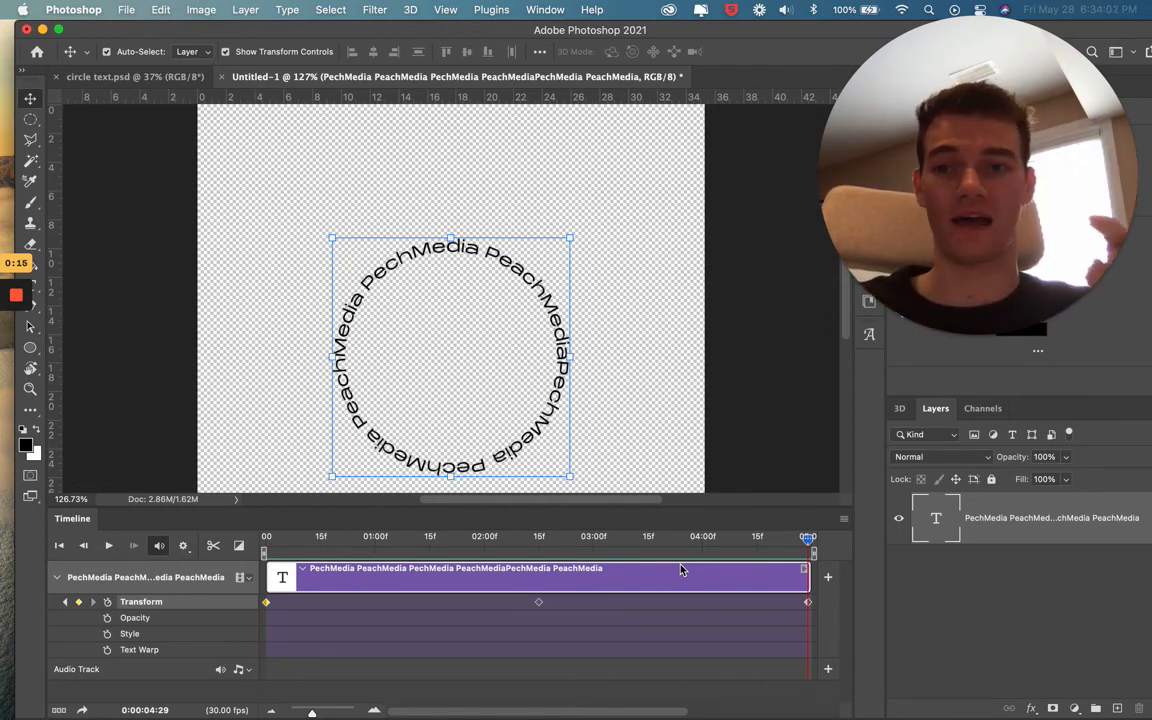
{"action": "key", "text": "space"}
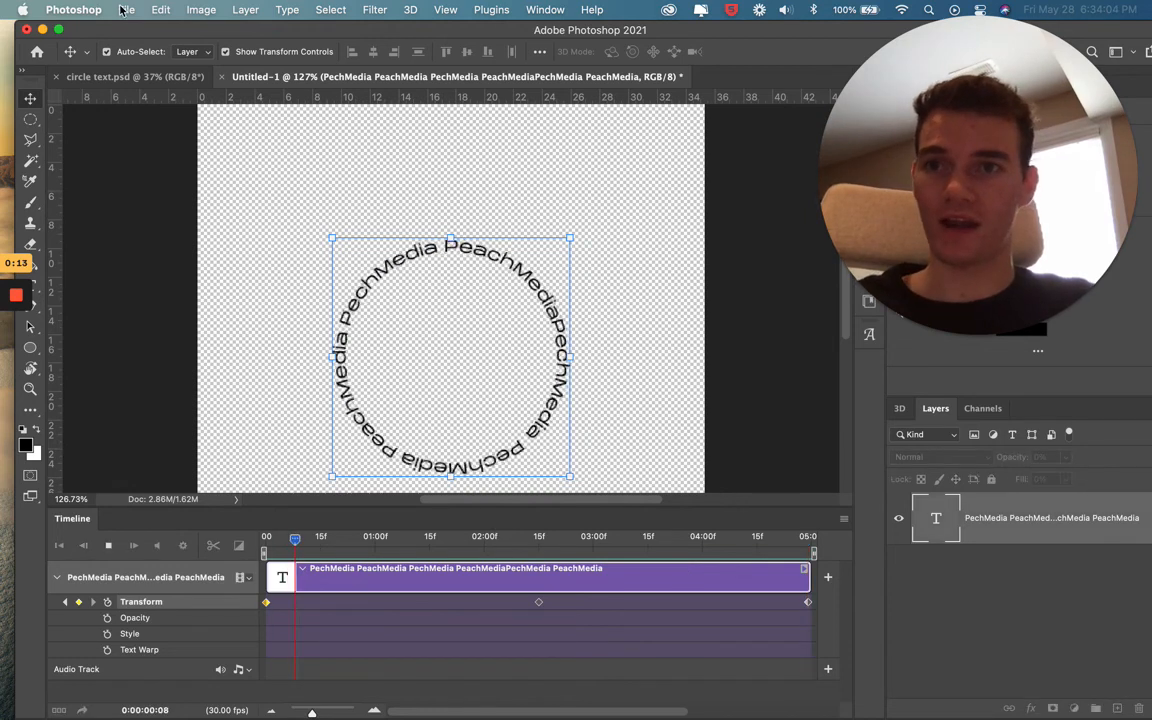
{"action": "key", "text": "space"}
{"action": "left_click", "coordinate": [127, 9]}
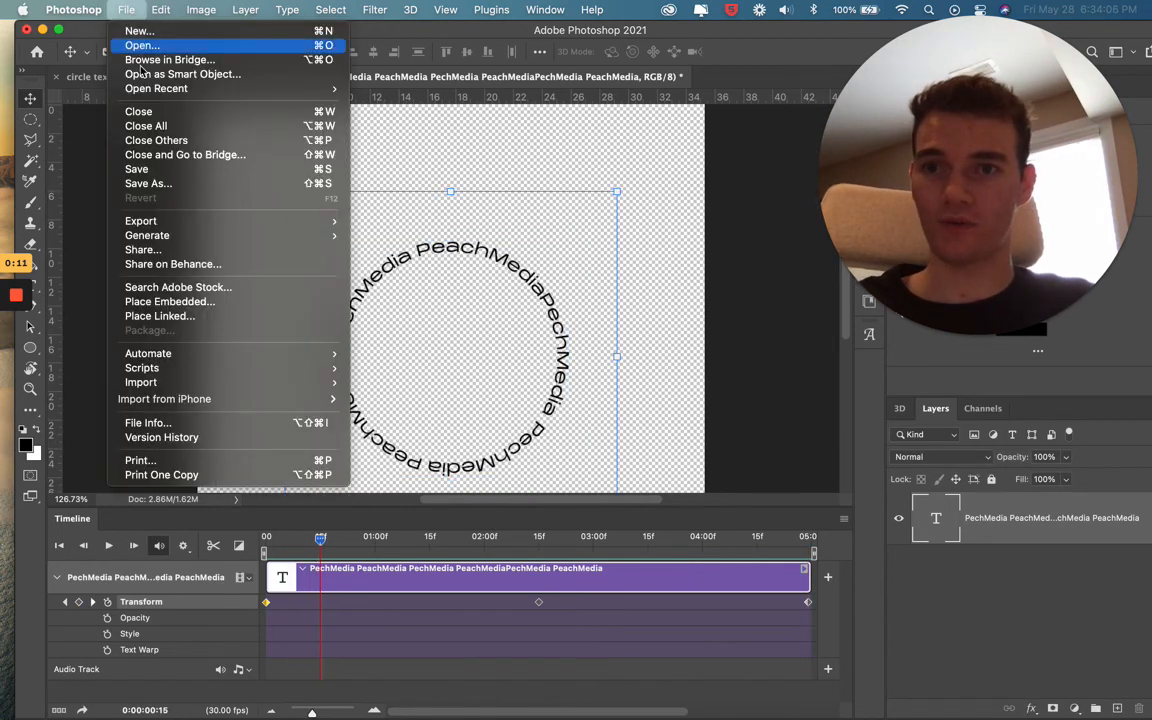
{"action": "mouse_move", "coordinate": [150, 221]}
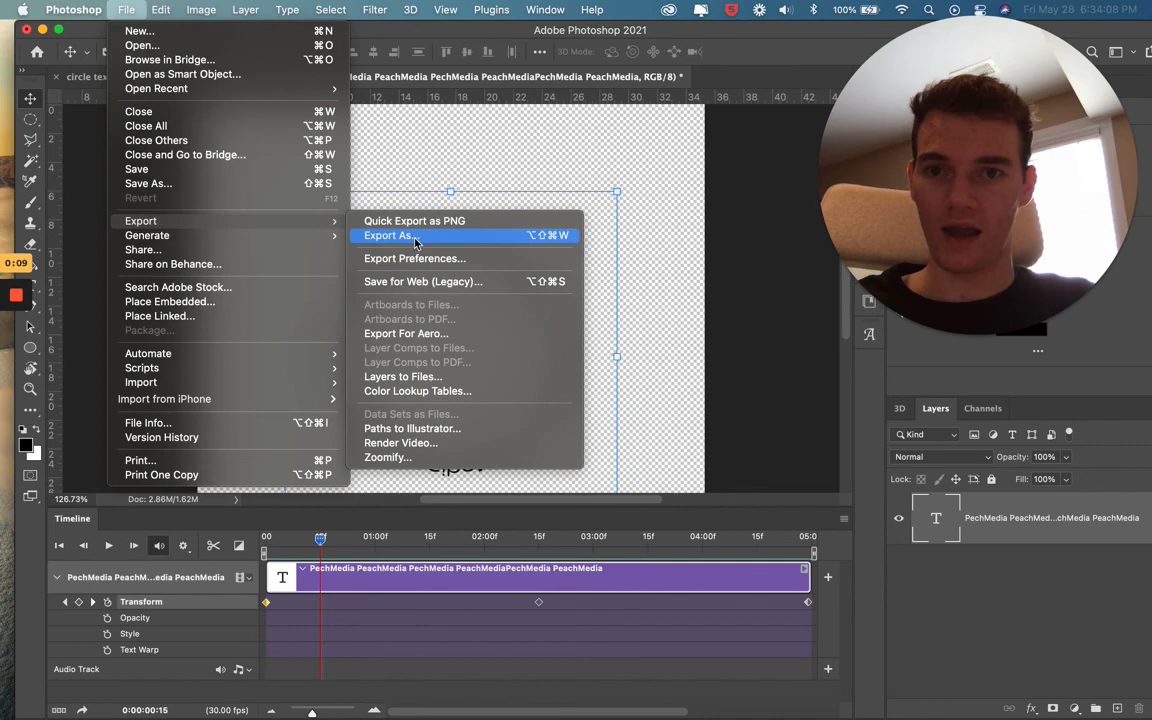
{"action": "left_click", "coordinate": [417, 236]}
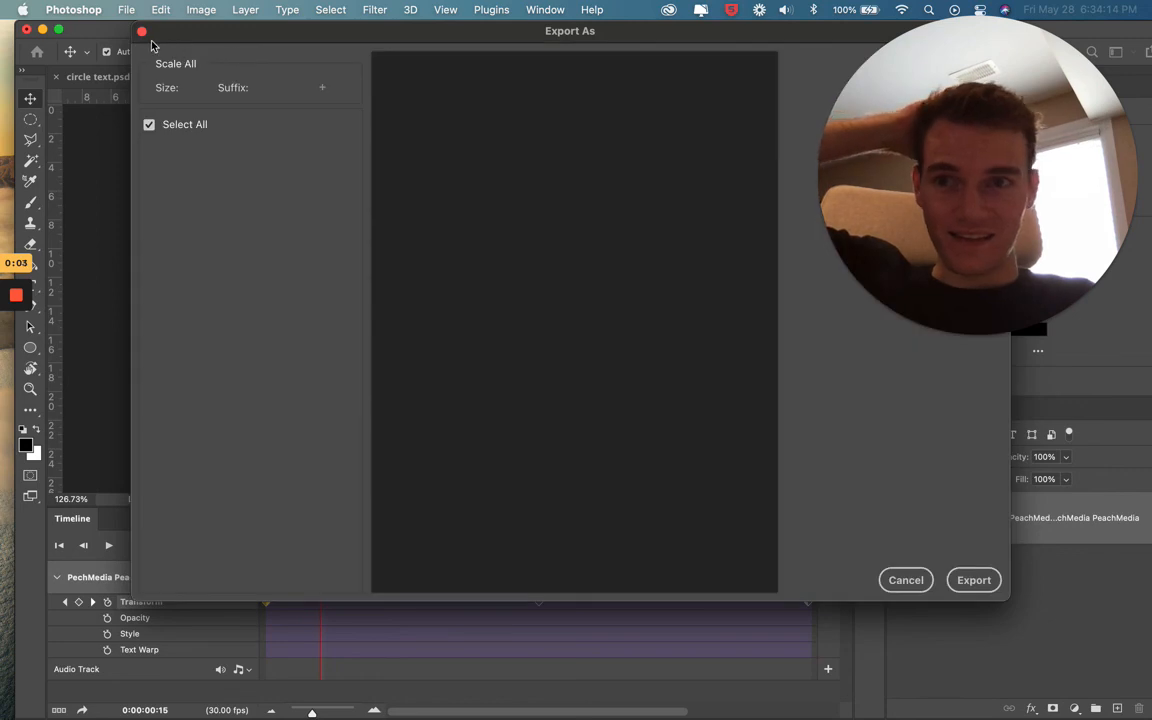
{"action": "left_click", "coordinate": [141, 31]}
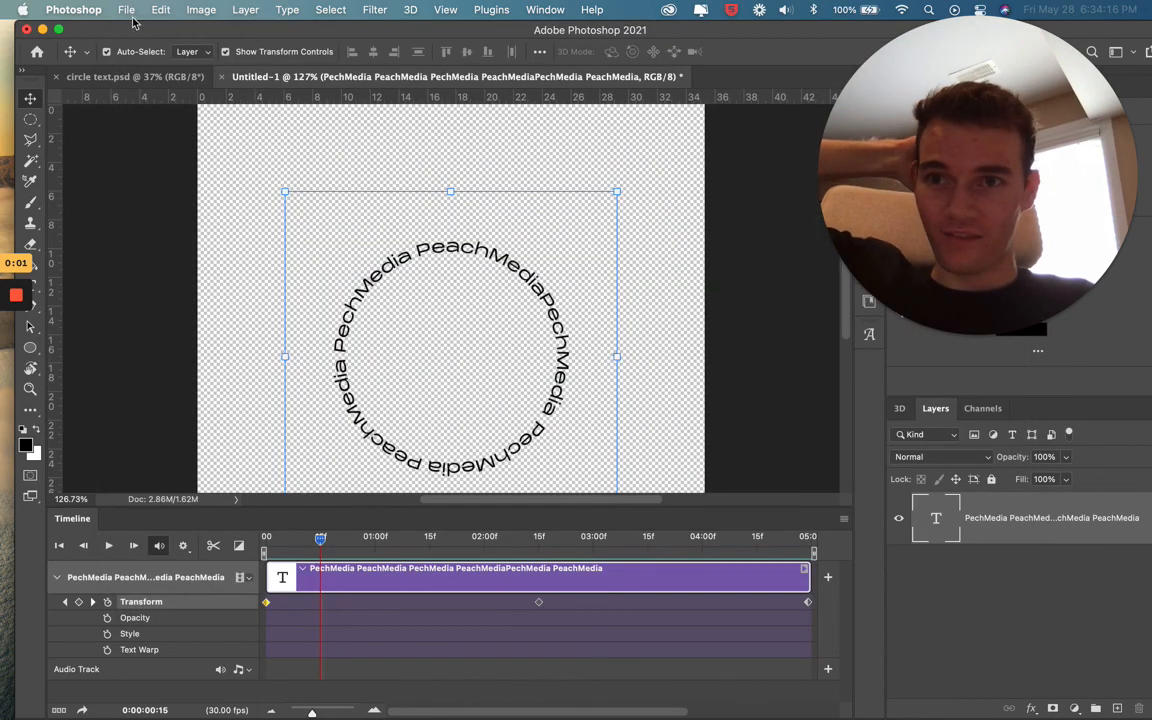